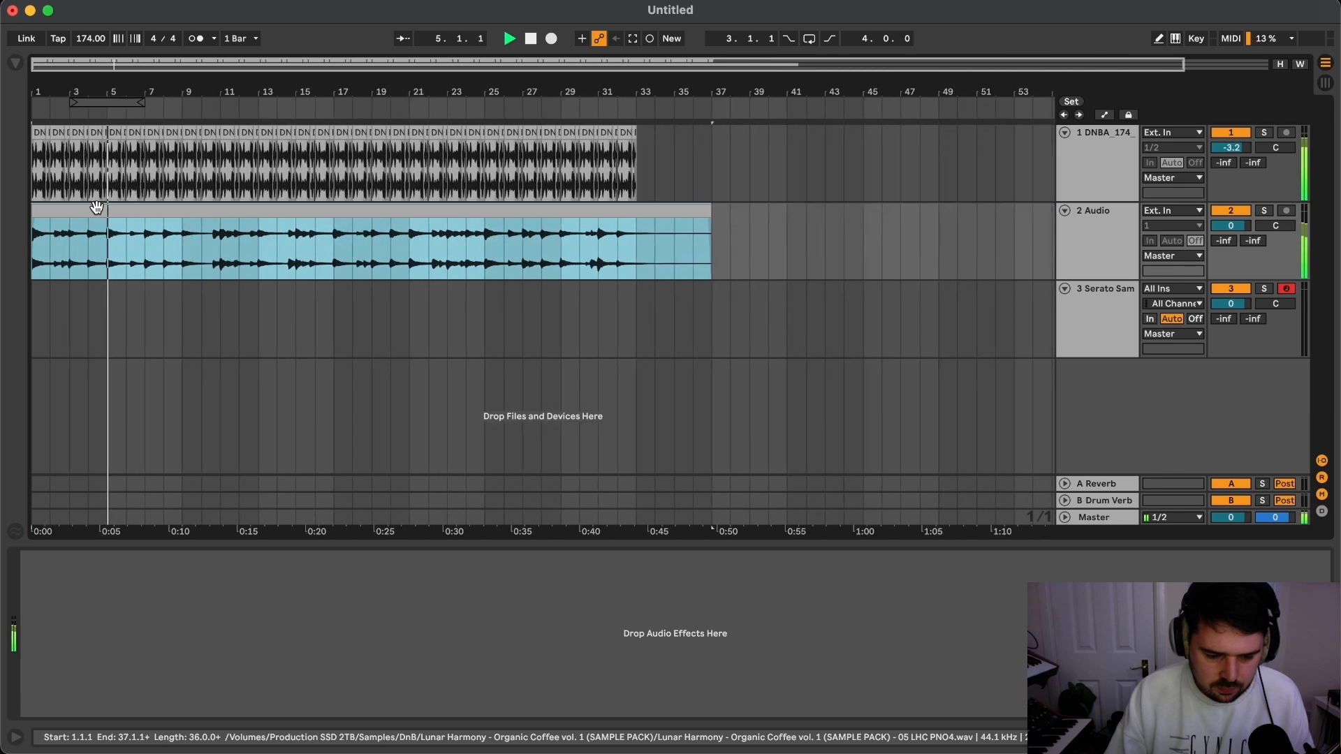
Step: Load the piano clip from track 2 into Serato Sample on track 3 and slice it with Find Samples
{"action": "scroll", "coordinate": [98, 222], "scroll_direction": "up", "scroll_amount": 2}
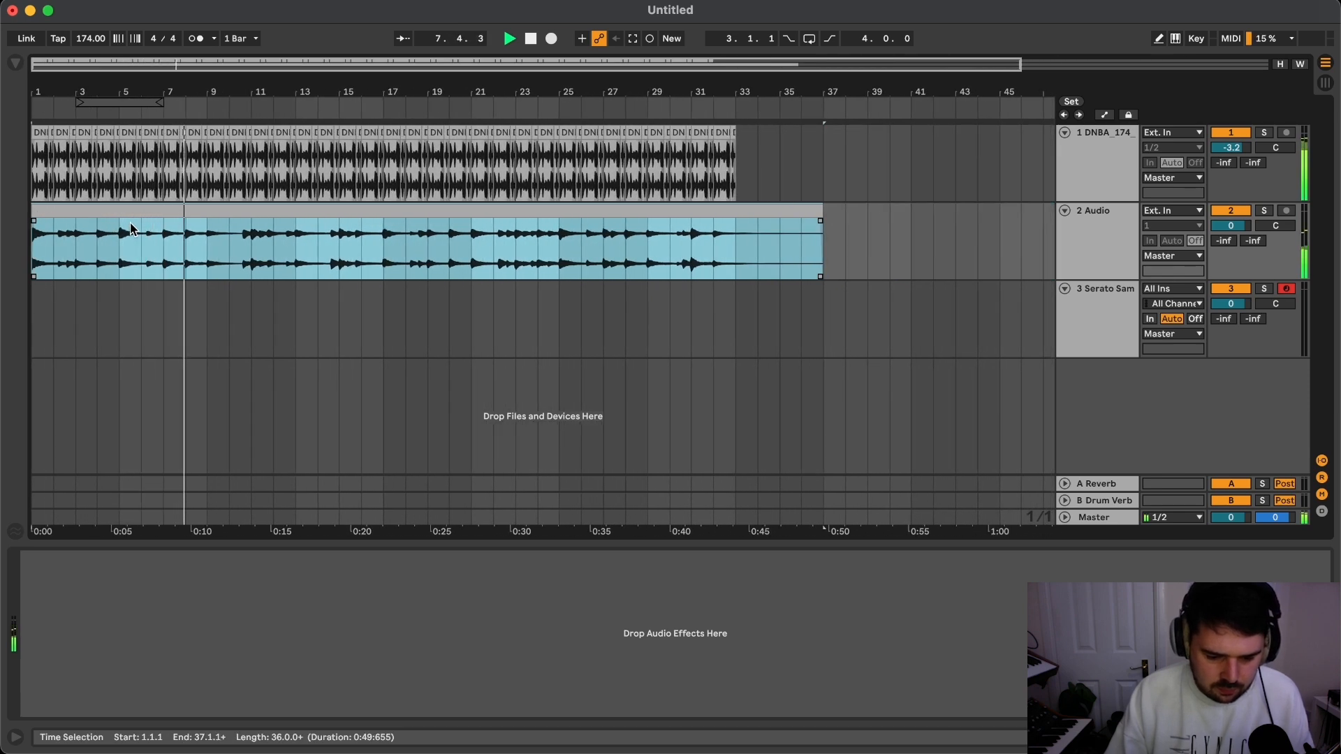
{"action": "key", "text": "space"}
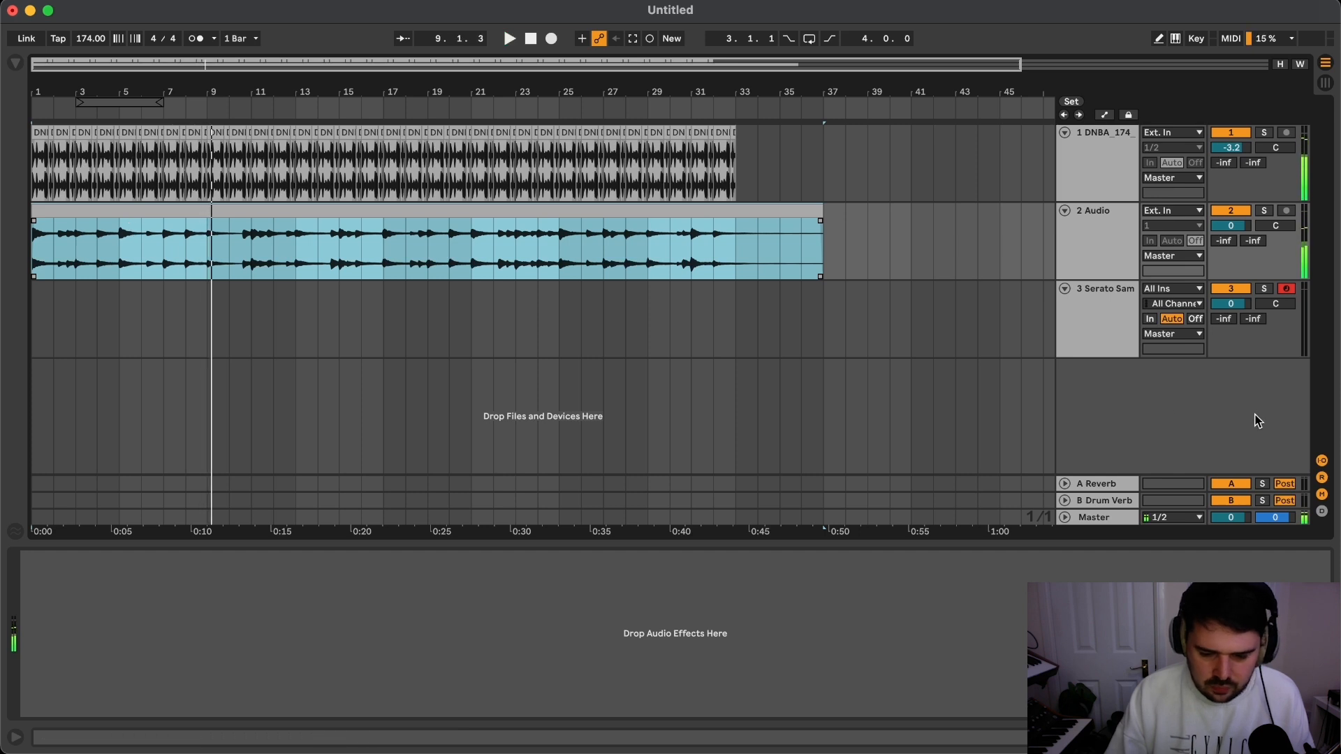
{"action": "left_click", "coordinate": [1098, 305]}
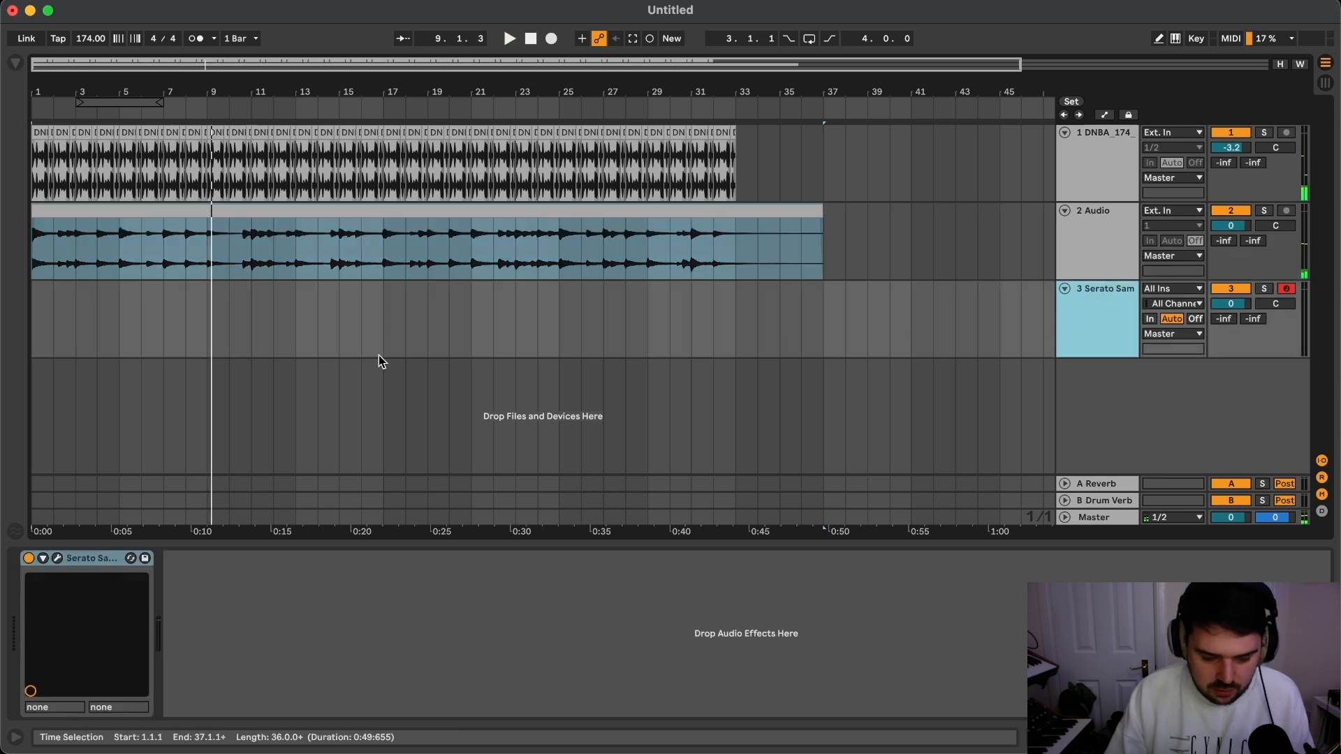
{"action": "left_click", "coordinate": [59, 560]}
{"action": "left_click_drag", "start_coordinate": [425, 197], "coordinate": [666, 140]}
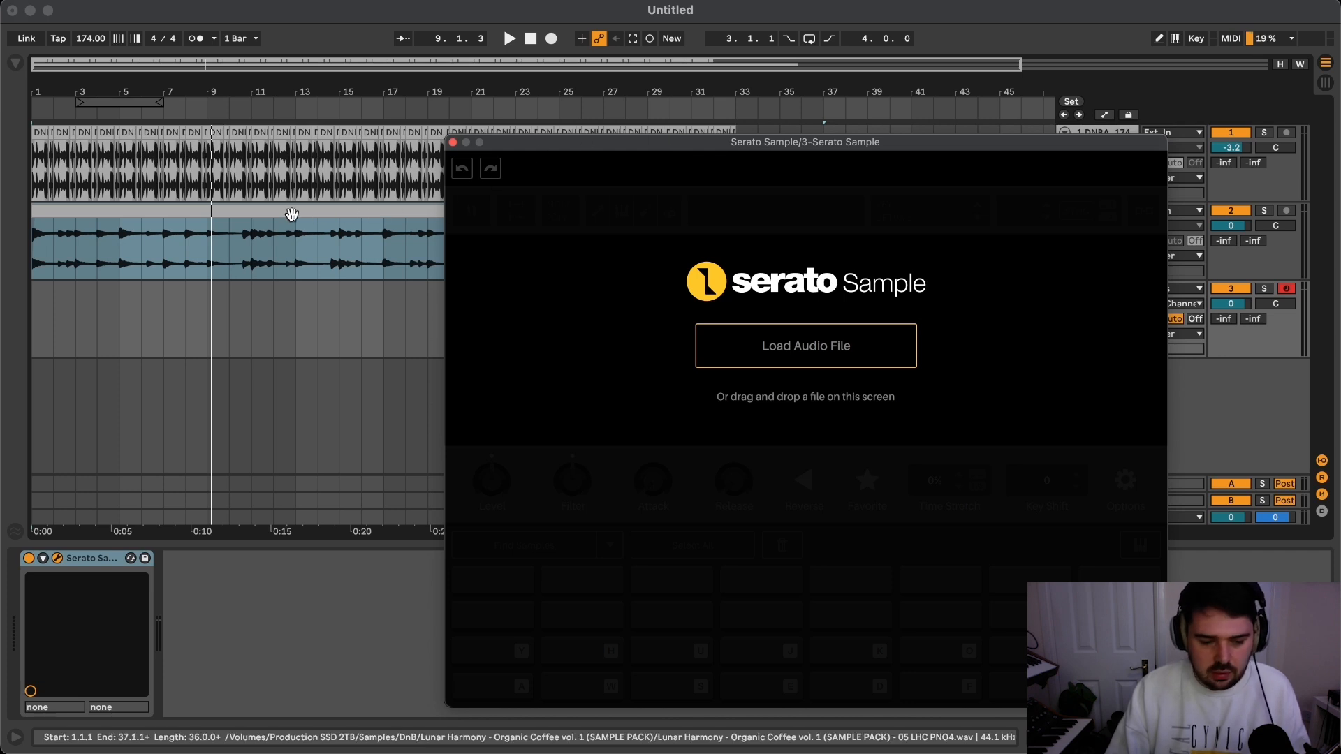
{"action": "left_click_drag", "start_coordinate": [757, 138], "coordinate": [671, 102]}
{"action": "left_click_drag", "start_coordinate": [213, 232], "coordinate": [773, 316]}
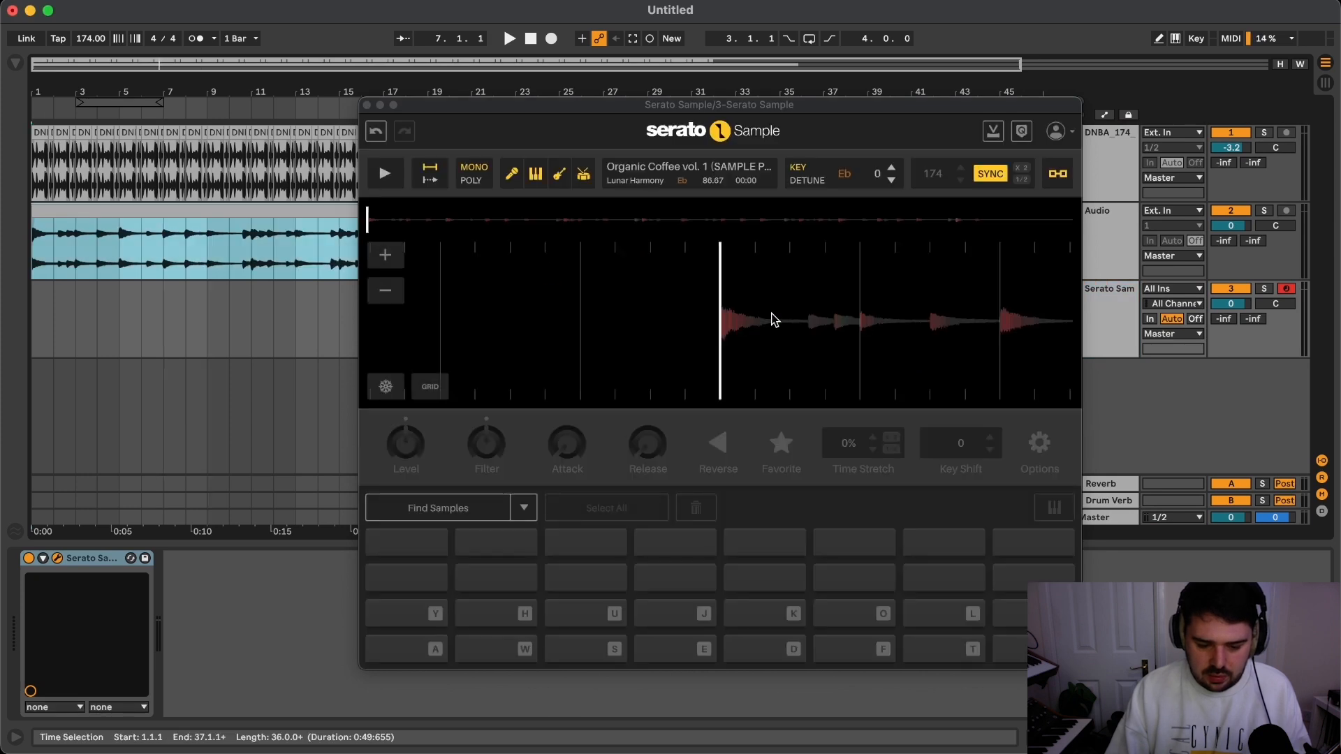
{"action": "left_click", "coordinate": [463, 508]}
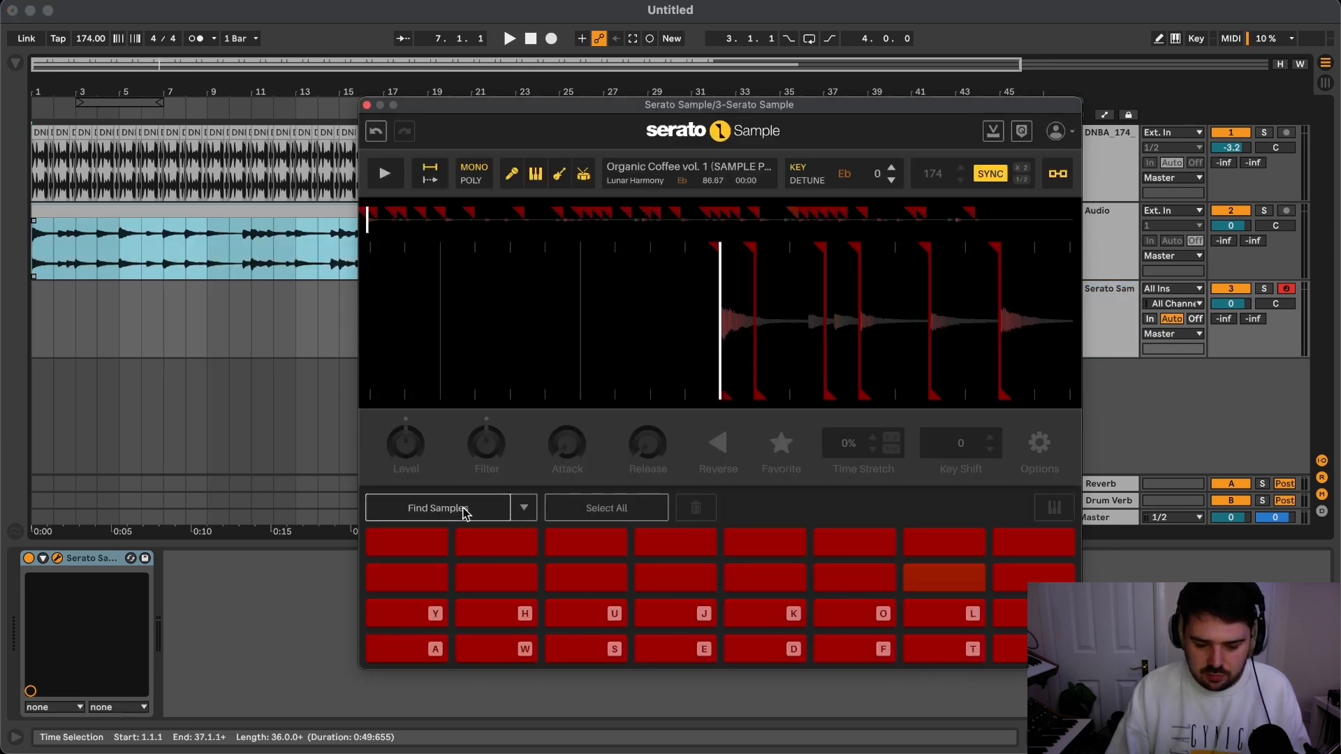
Step: Audition the detected slices on various pads, comparing pads such as U, K, D, S and J
{"action": "left_click", "coordinate": [416, 646]}
{"action": "left_click", "coordinate": [391, 637]}
{"action": "left_click", "coordinate": [584, 584]}
{"action": "left_click", "coordinate": [587, 616]}
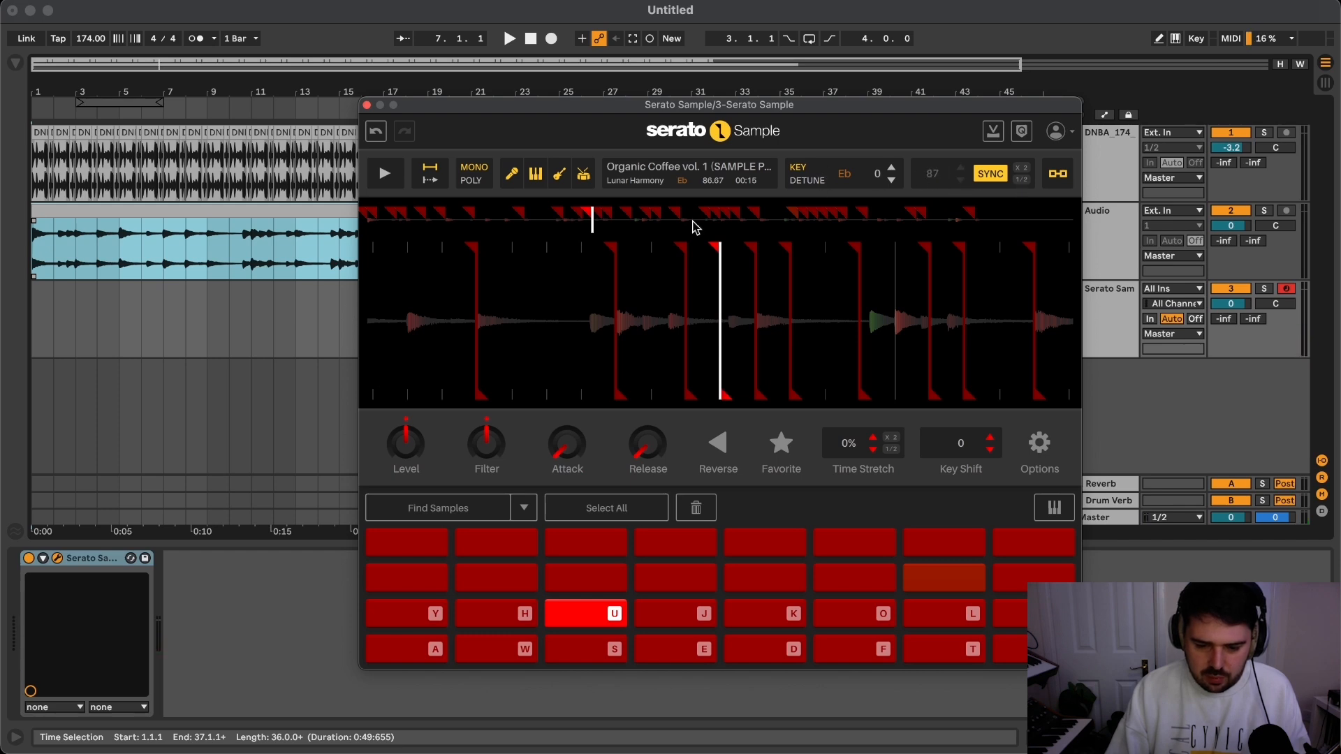
{"action": "left_click", "coordinate": [691, 548]}
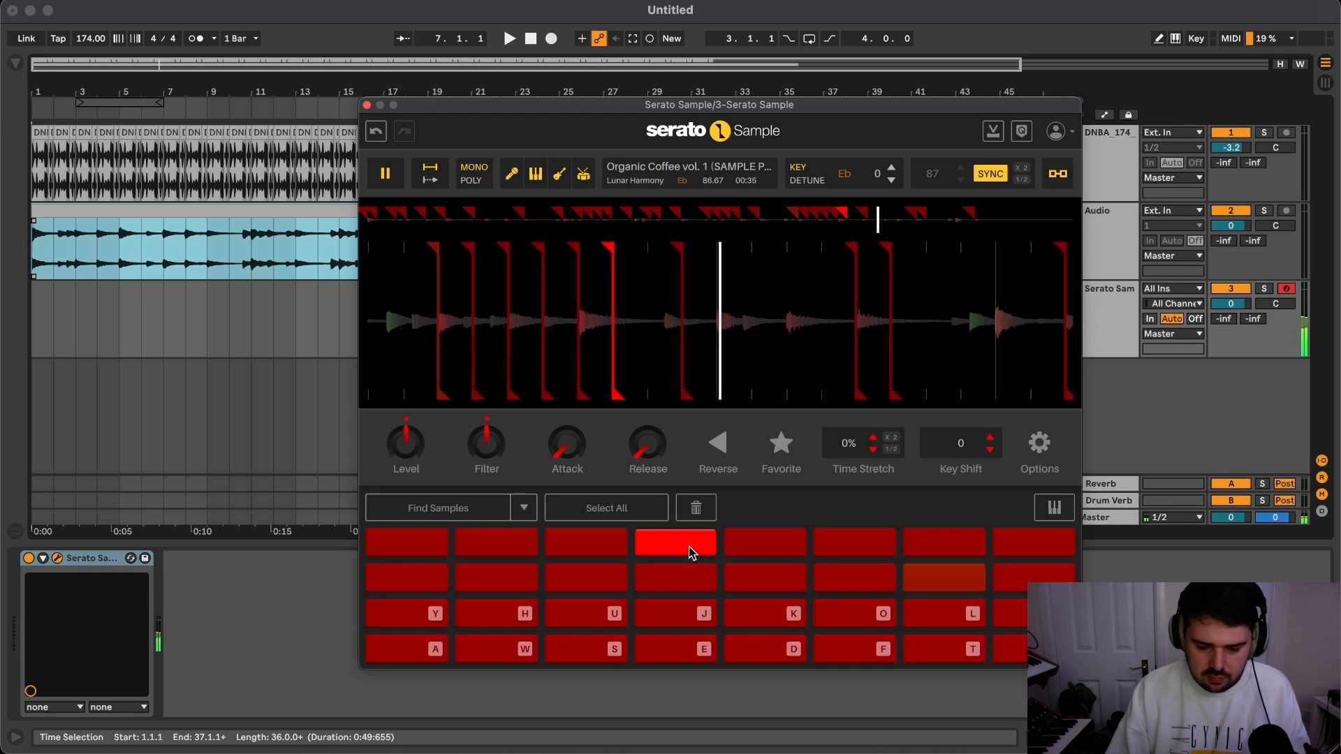
{"action": "left_click", "coordinate": [783, 585]}
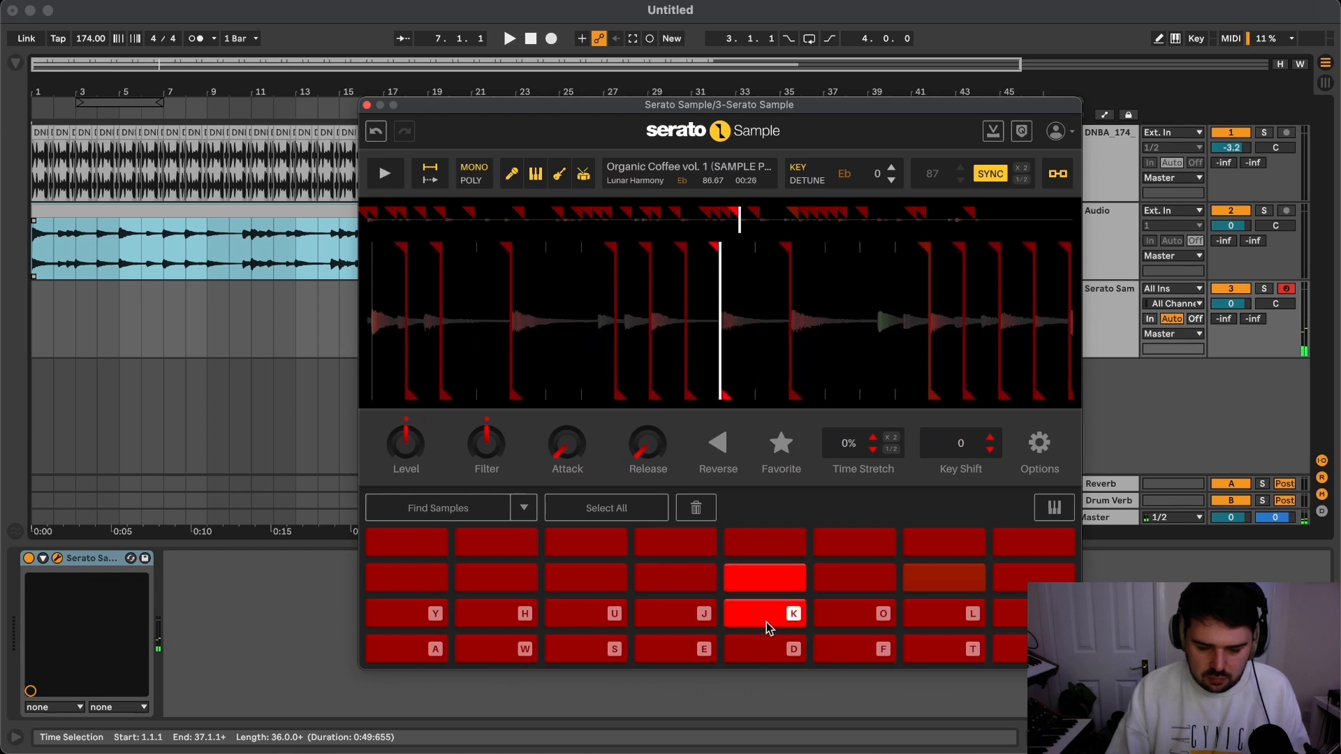
{"action": "left_click", "coordinate": [744, 651]}
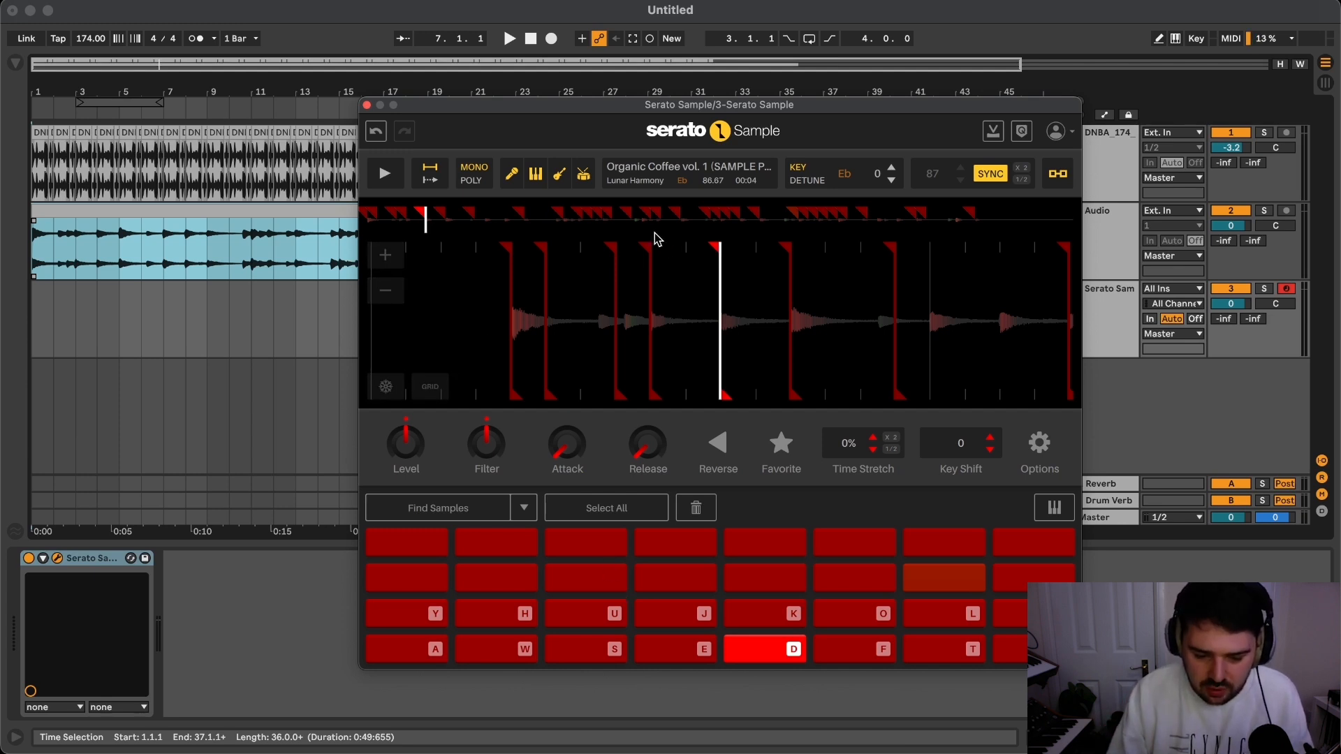
{"action": "left_click", "coordinate": [579, 646]}
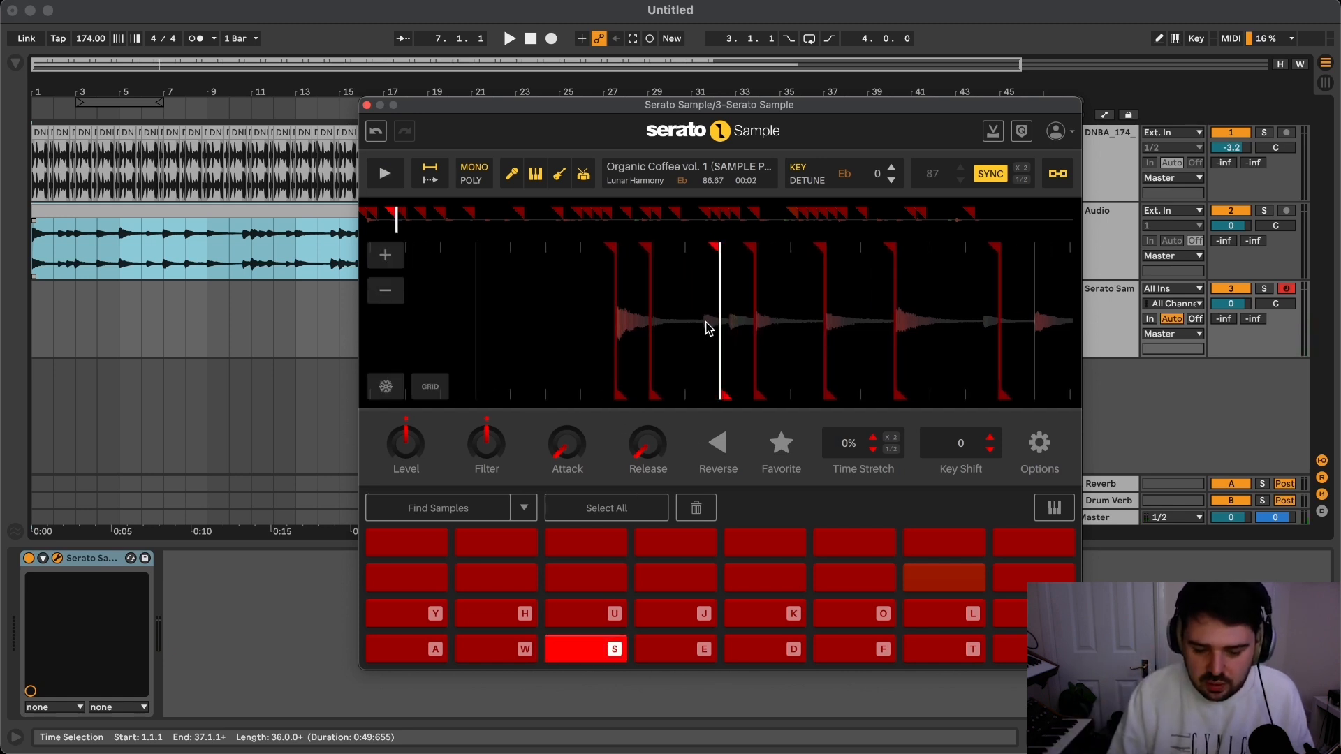
{"action": "left_click", "coordinate": [573, 644]}
{"action": "left_click", "coordinate": [667, 602]}
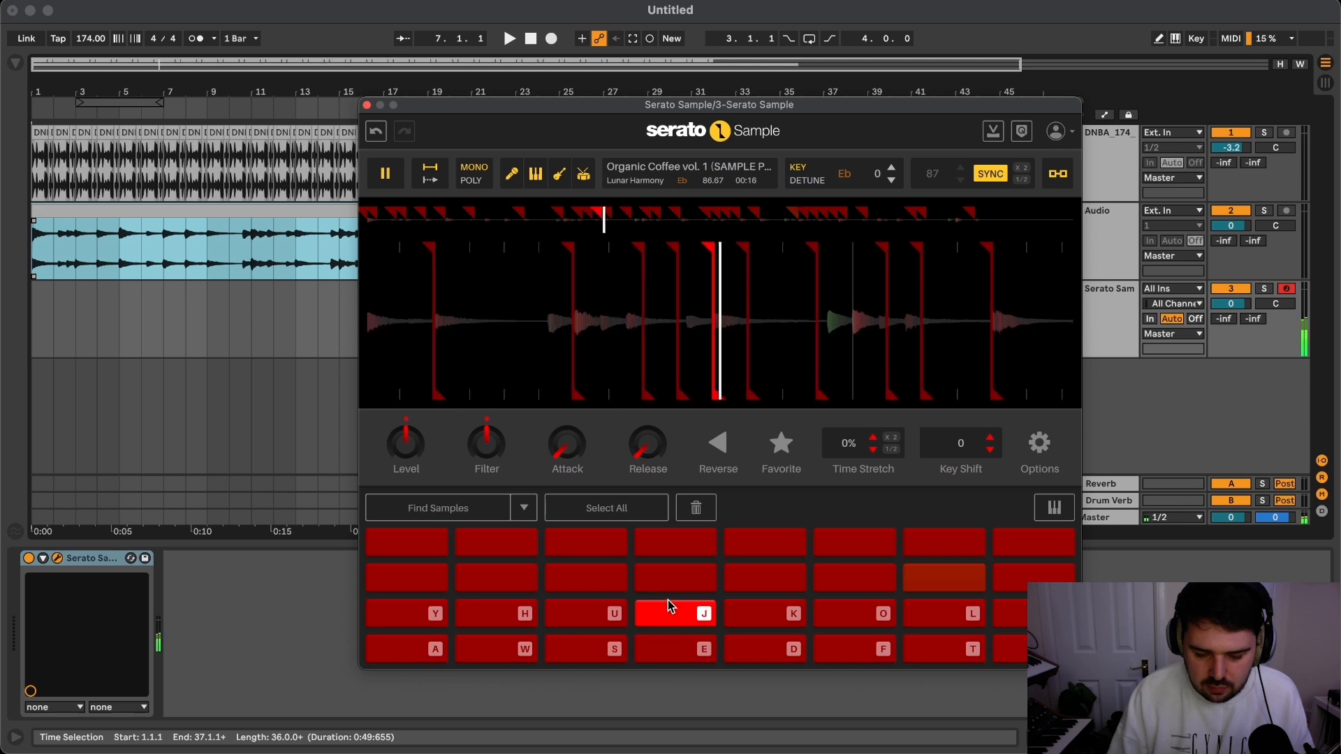
{"action": "left_click", "coordinate": [762, 603]}
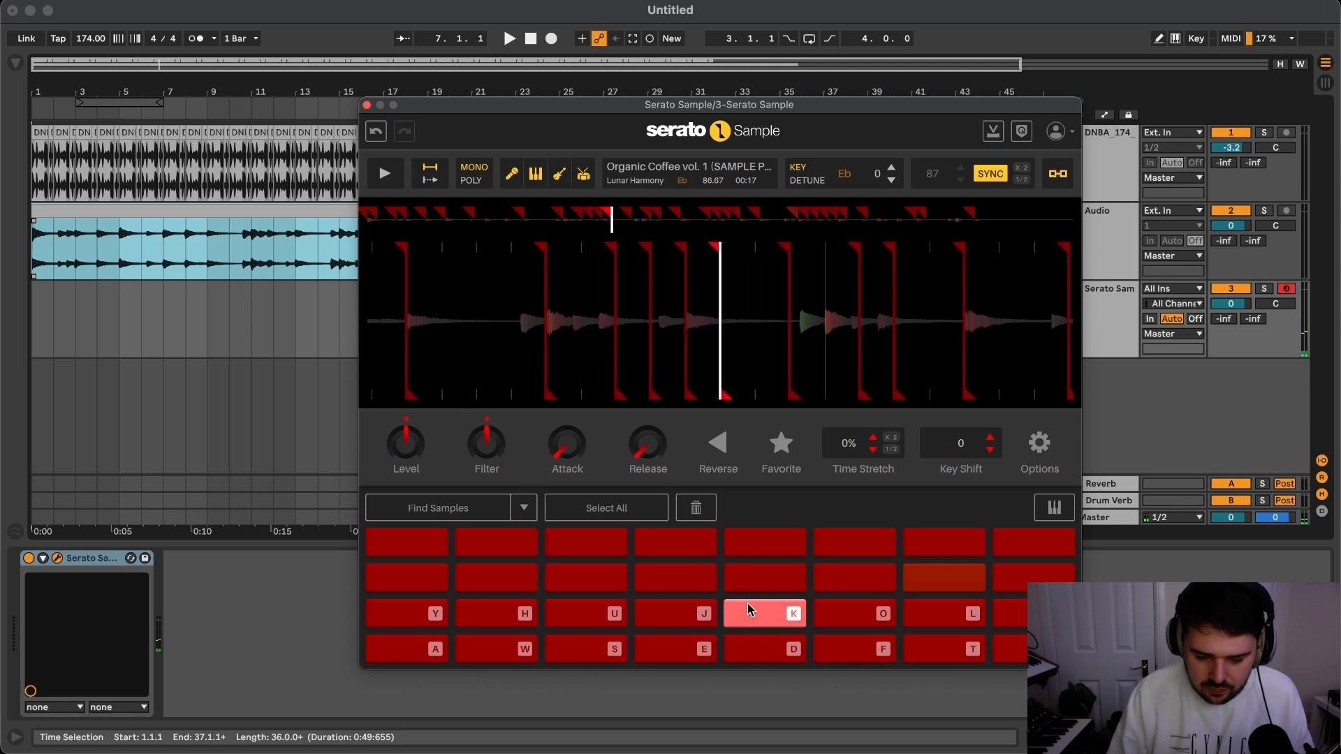
{"action": "left_click", "coordinate": [750, 611]}
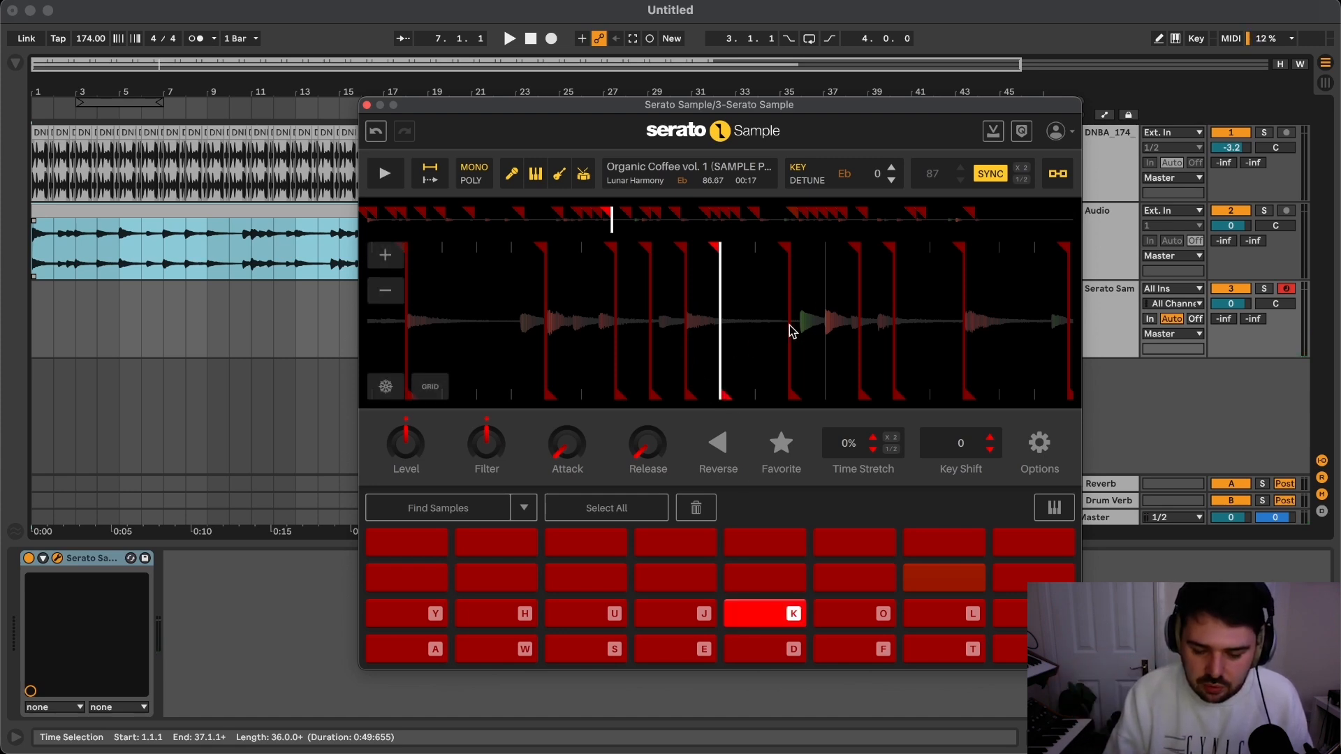
Step: Shift the sample's key down one semitone to D, audition a slice and close the sampler window
{"action": "left_click", "coordinate": [842, 612]}
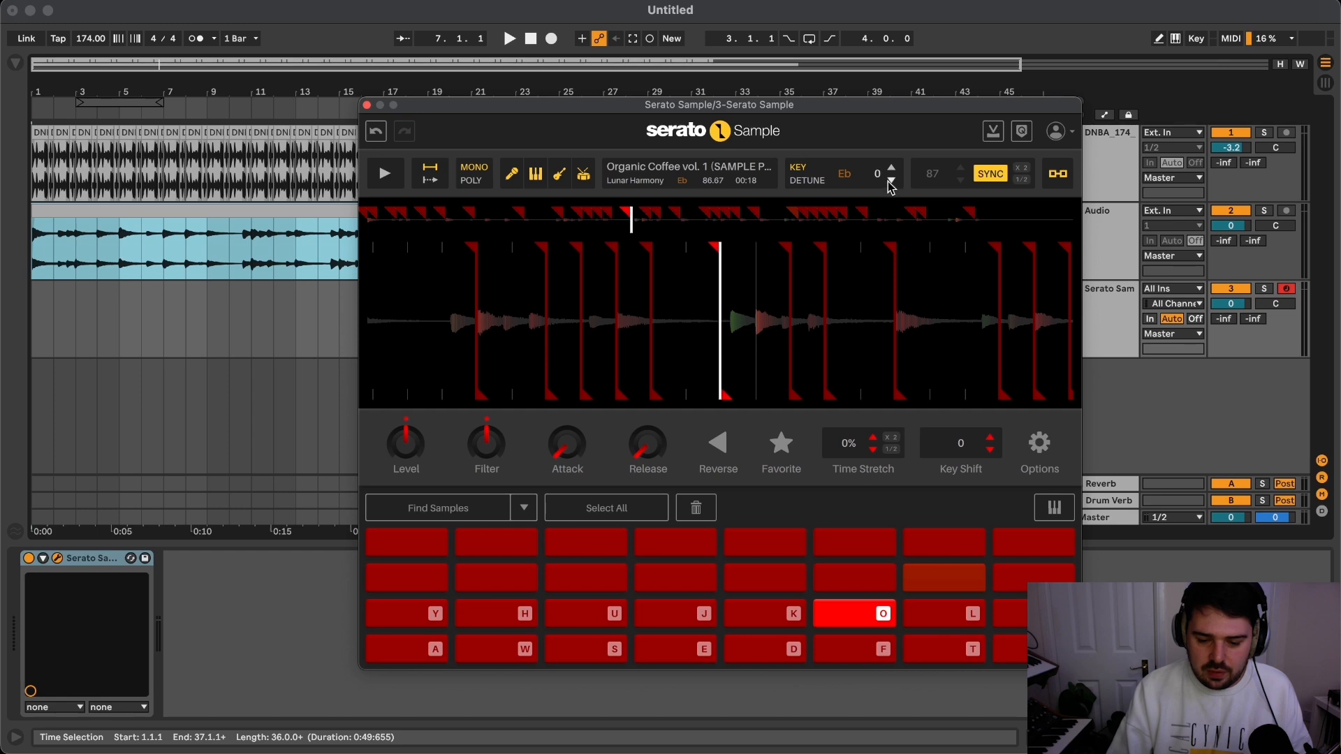
{"action": "left_click", "coordinate": [683, 621]}
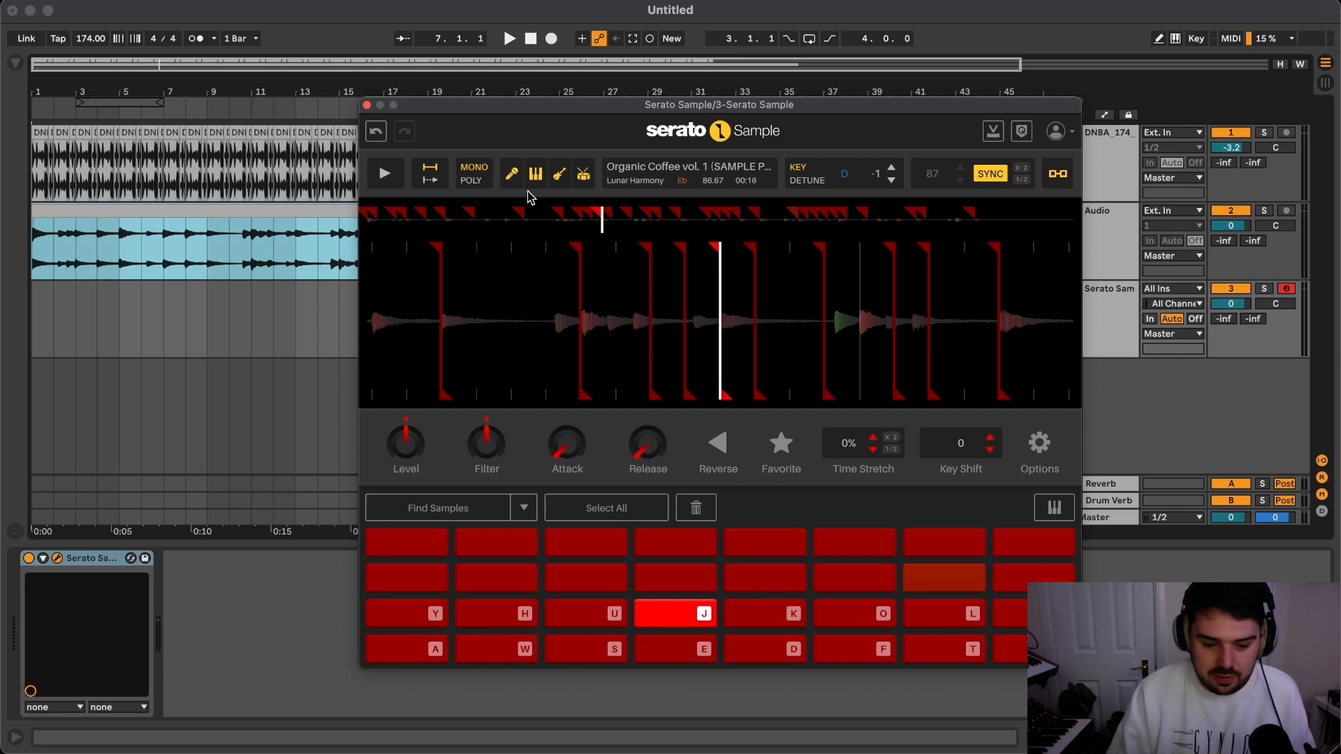
{"action": "left_click", "coordinate": [366, 105]}
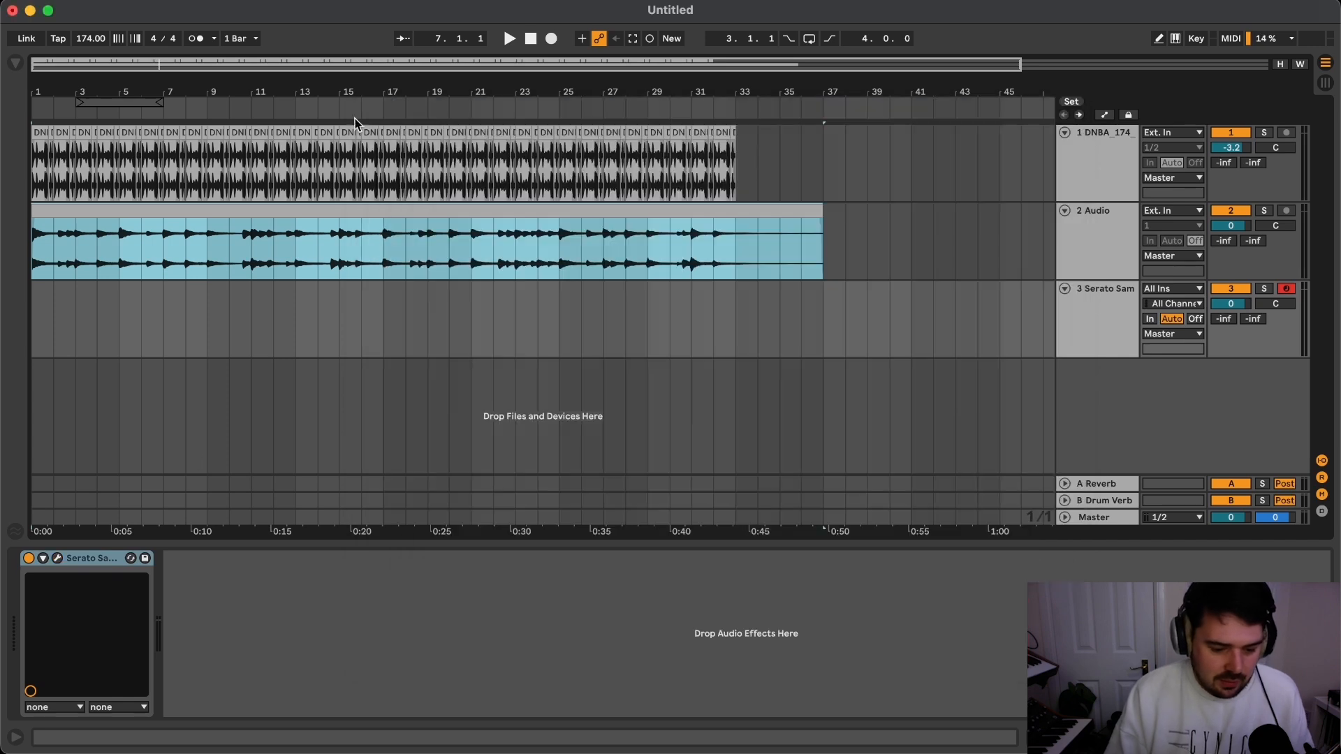
Step: Delete the original piano clip from the second audio track
{"action": "left_click", "coordinate": [749, 209]}
{"action": "left_click", "coordinate": [749, 211]}
{"action": "key", "text": "Delete"}
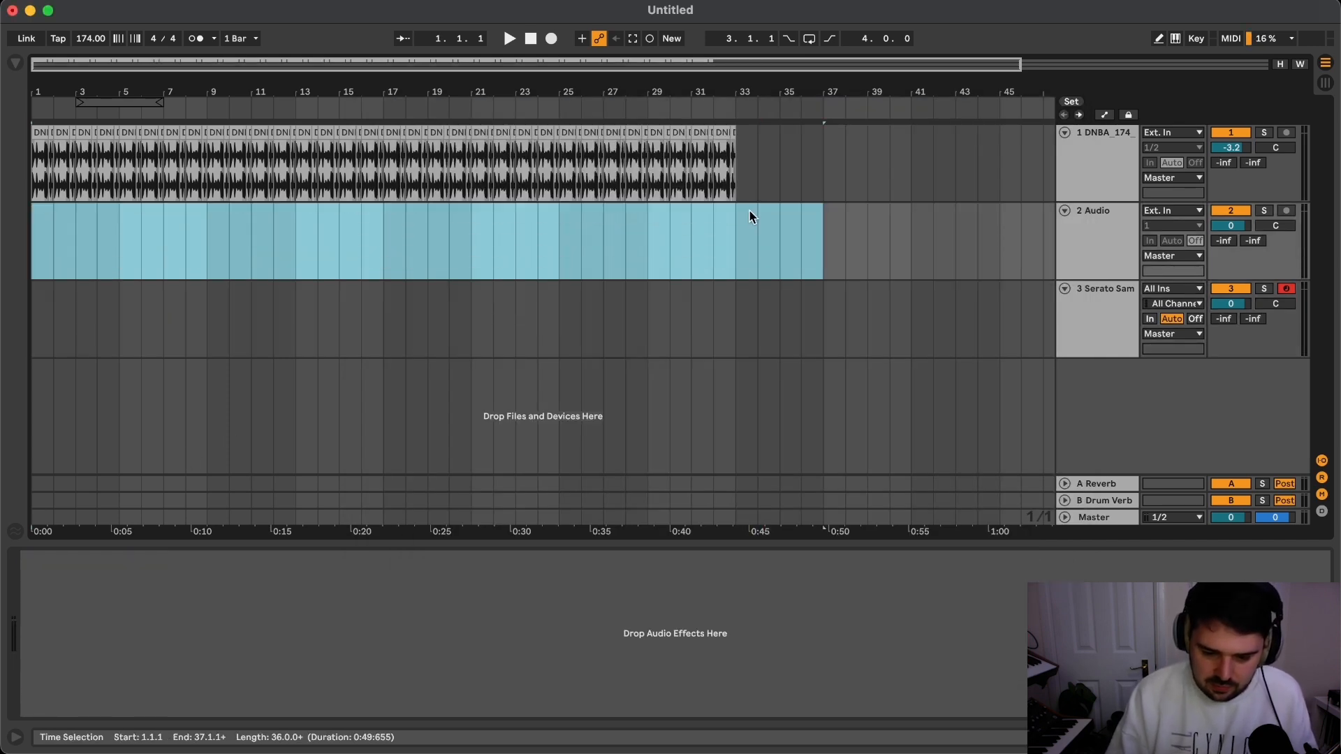
Step: Create an empty four-bar MIDI clip at bar 1 on the Serato Sample track and show its note editor below the arrangement
{"action": "key", "text": "plus"}
{"action": "key", "text": "plus"}
{"action": "left_click_drag", "start_coordinate": [176, 316], "coordinate": [4, 315]}
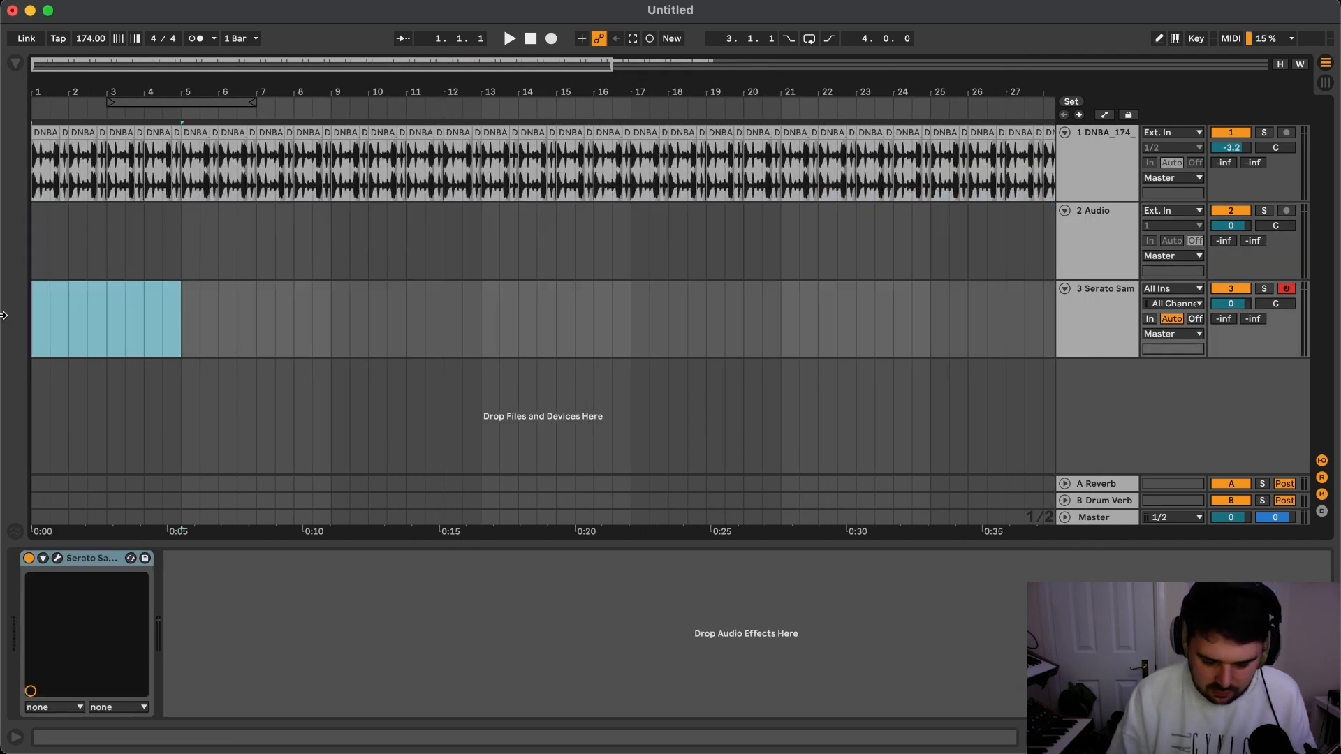
{"action": "key", "text": "super+shift+m"}
{"action": "scroll", "coordinate": [554, 131], "scroll_direction": "down", "scroll_amount": 3}
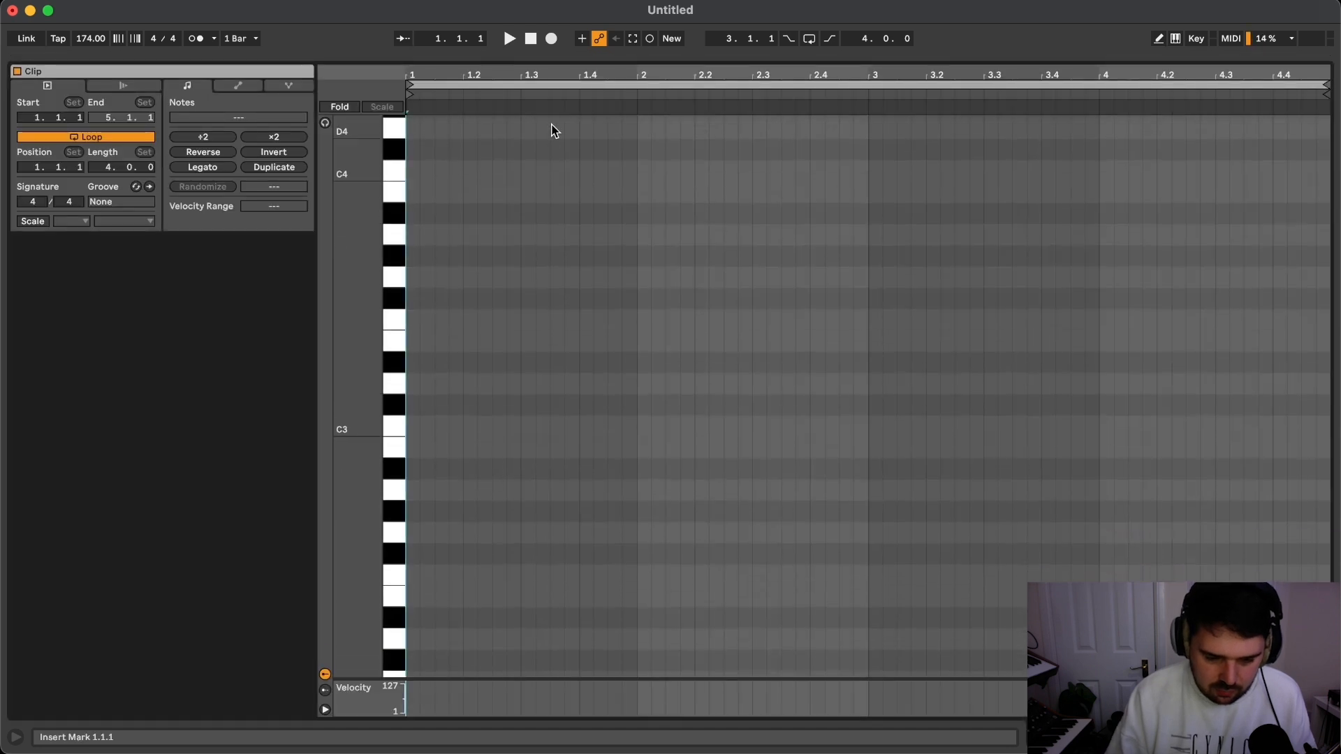
{"action": "left_click_drag", "start_coordinate": [627, 62], "coordinate": [638, 440]}
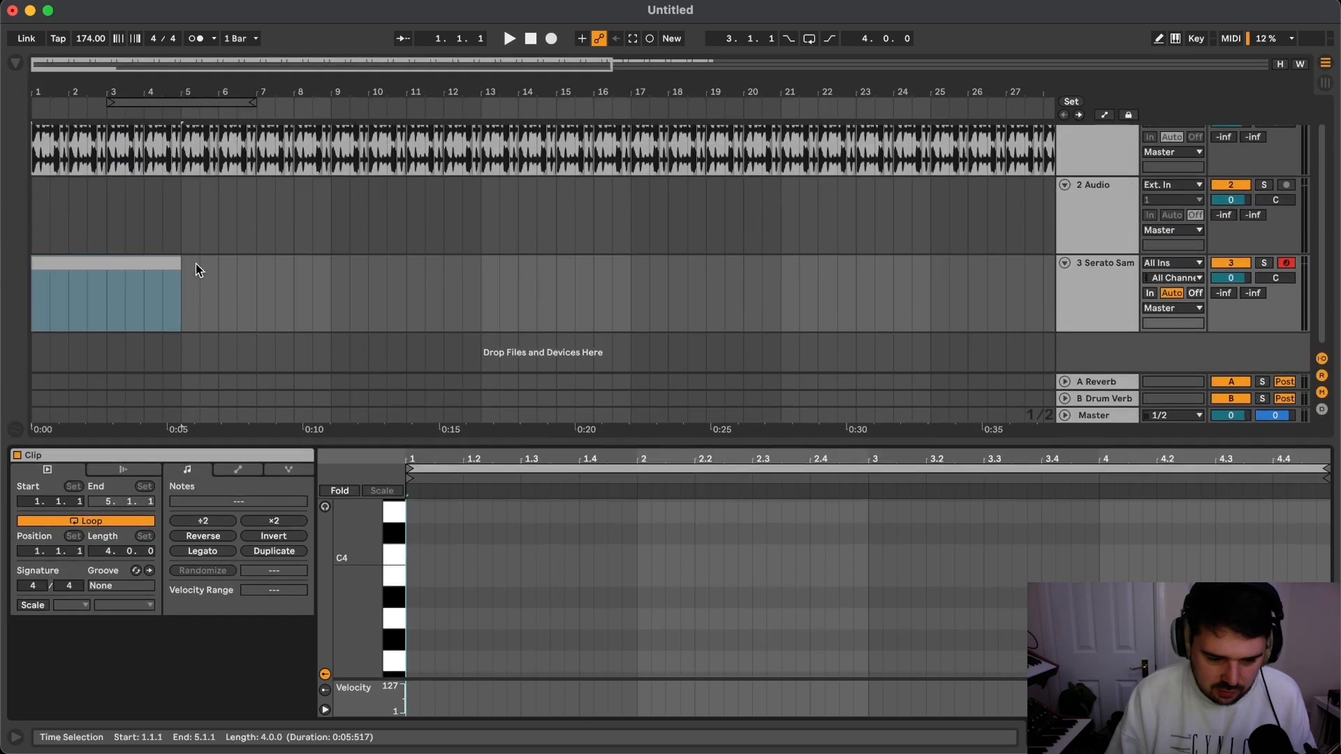
Step: Loop the first eight bars of the arrangement and test playback
{"action": "left_click", "coordinate": [108, 285]}
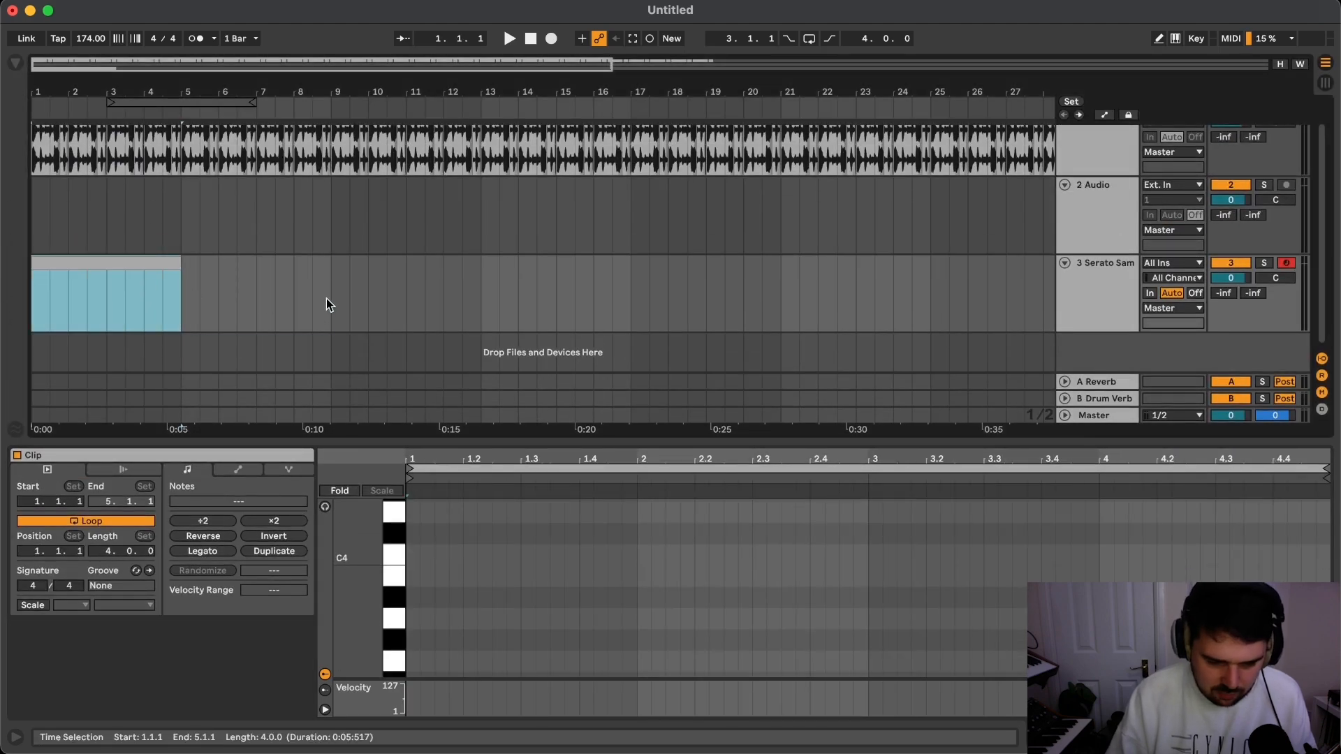
{"action": "key", "text": "super+d"}
{"action": "key", "text": "super+l"}
{"action": "key", "text": "space"}
Step: Enlarge the note editor, add a C1 note from 1.1.1 to 1.4.2 and play it back
{"action": "left_click_drag", "start_coordinate": [527, 441], "coordinate": [489, 94]}
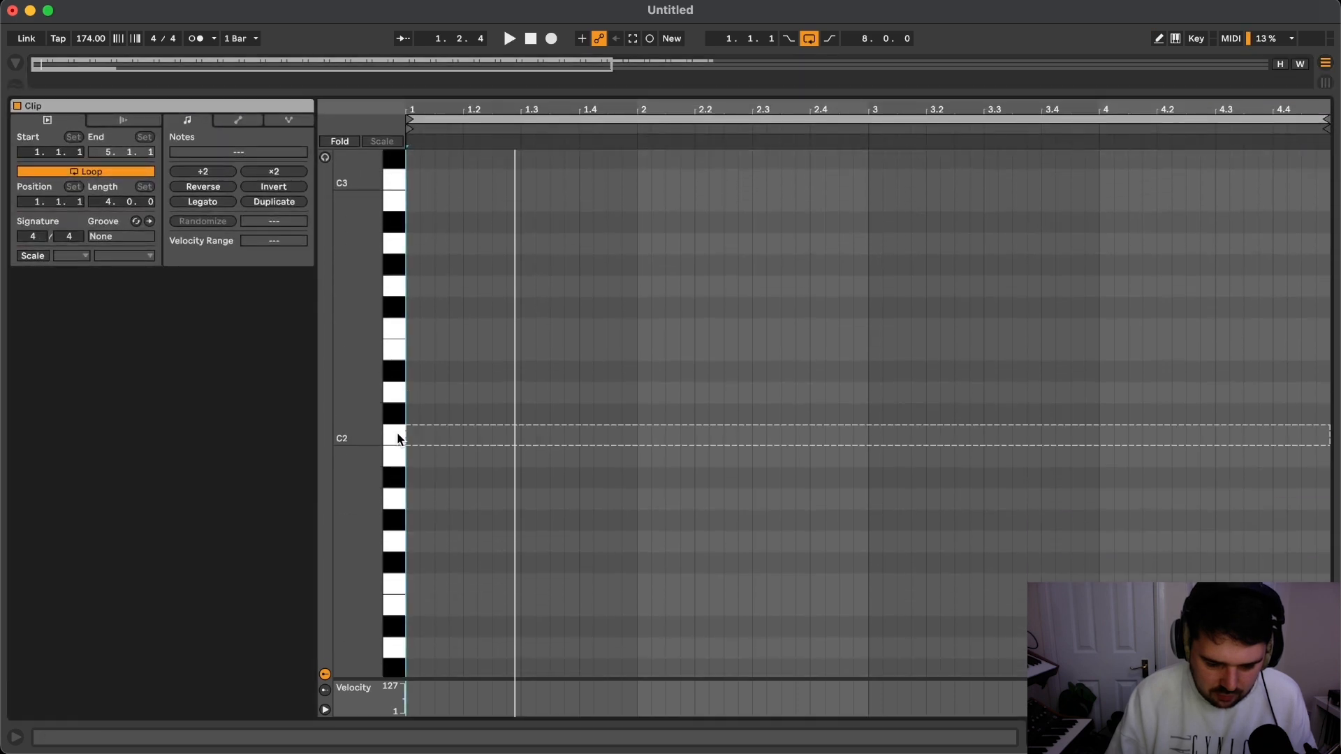
{"action": "left_click_drag", "start_coordinate": [386, 422], "coordinate": [399, 613]}
{"action": "scroll", "coordinate": [400, 614], "scroll_direction": "down", "scroll_amount": 4}
{"action": "left_click", "coordinate": [393, 525]}
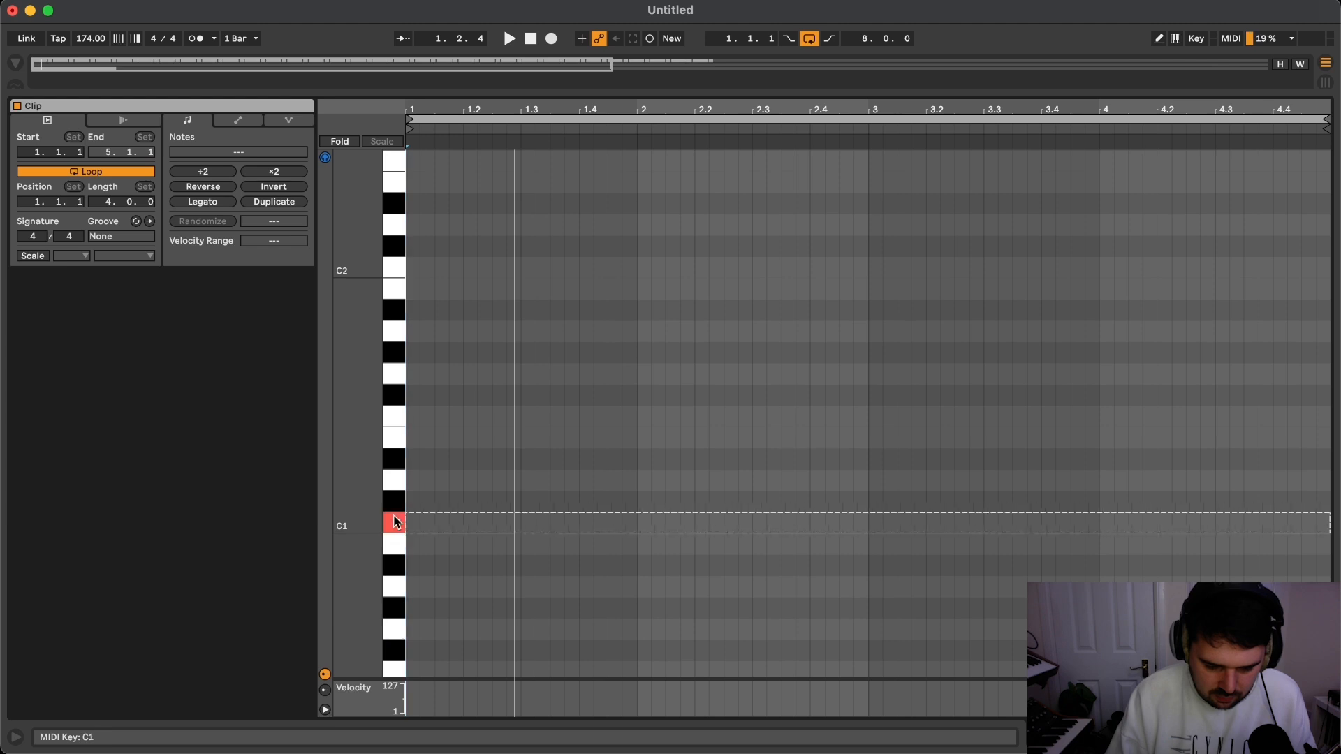
{"action": "left_click", "coordinate": [393, 481]}
{"action": "mouse_move", "coordinate": [412, 523]}
{"action": "left_mouse_down"}
{"action": "mouse_move", "coordinate": [636, 546]}
{"action": "mouse_move", "coordinate": [580, 546]}
{"action": "mouse_move", "coordinate": [596, 545]}
{"action": "left_mouse_up"}
{"action": "key", "text": "space"}
{"action": "scroll", "coordinate": [531, 501], "scroll_direction": "up", "scroll_amount": 1}
{"action": "key", "text": "space"}
{"action": "key", "text": "space"}
{"action": "key", "text": "space"}
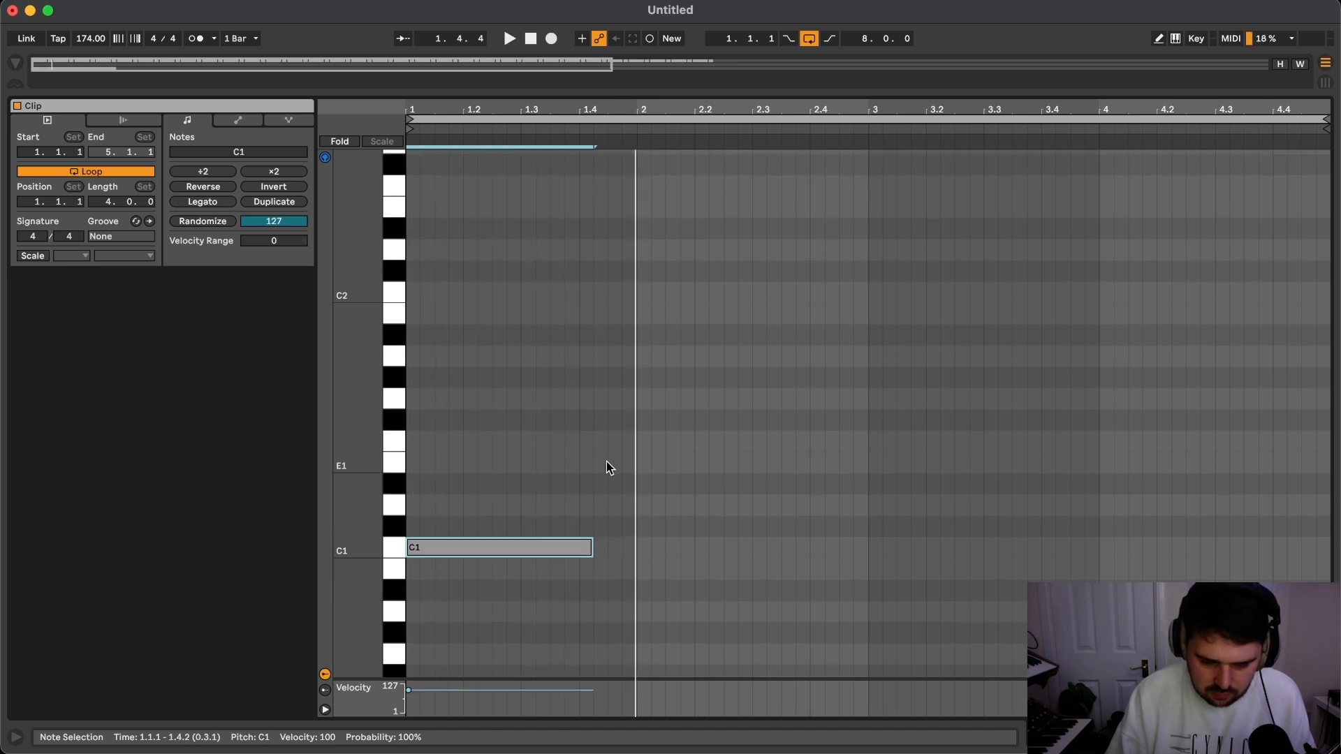
Step: Add an A#1 note from 1.4.1 to 2.1.1 and a G#1 note from 2.1.1 to 2.3.1, and play them back
{"action": "left_click", "coordinate": [614, 335]}
{"action": "key", "text": "b"}
{"action": "mouse_move", "coordinate": [615, 335]}
{"action": "left_mouse_down"}
{"action": "mouse_move", "coordinate": [617, 458]}
{"action": "mouse_move", "coordinate": [574, 513]}
{"action": "mouse_move", "coordinate": [590, 333]}
{"action": "mouse_move", "coordinate": [753, 378]}
{"action": "left_mouse_up"}
{"action": "key", "text": "space"}
{"action": "key", "text": "b"}
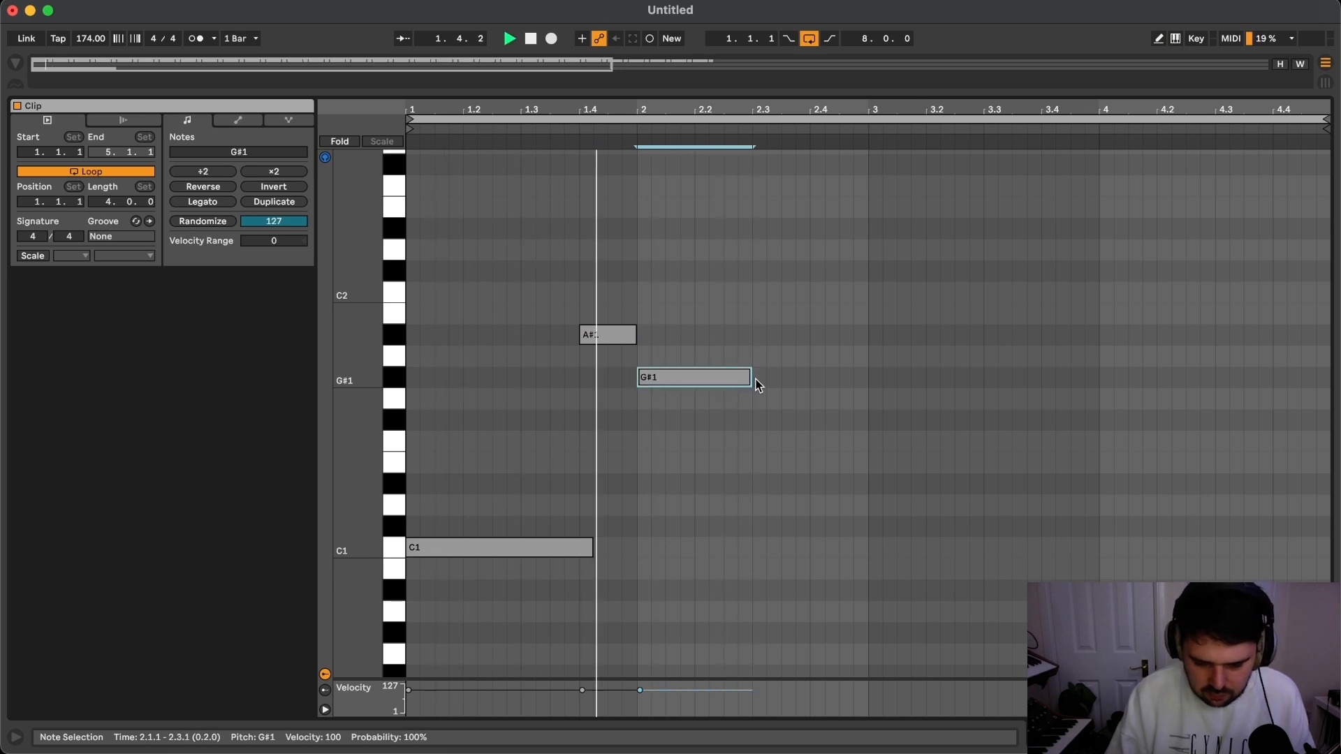
Step: Add a D#2 note ending at 3.1.1 and extend the G#1 note to 2.4.1 so the two notes meet
{"action": "key", "text": "b"}
{"action": "left_click", "coordinate": [760, 227]}
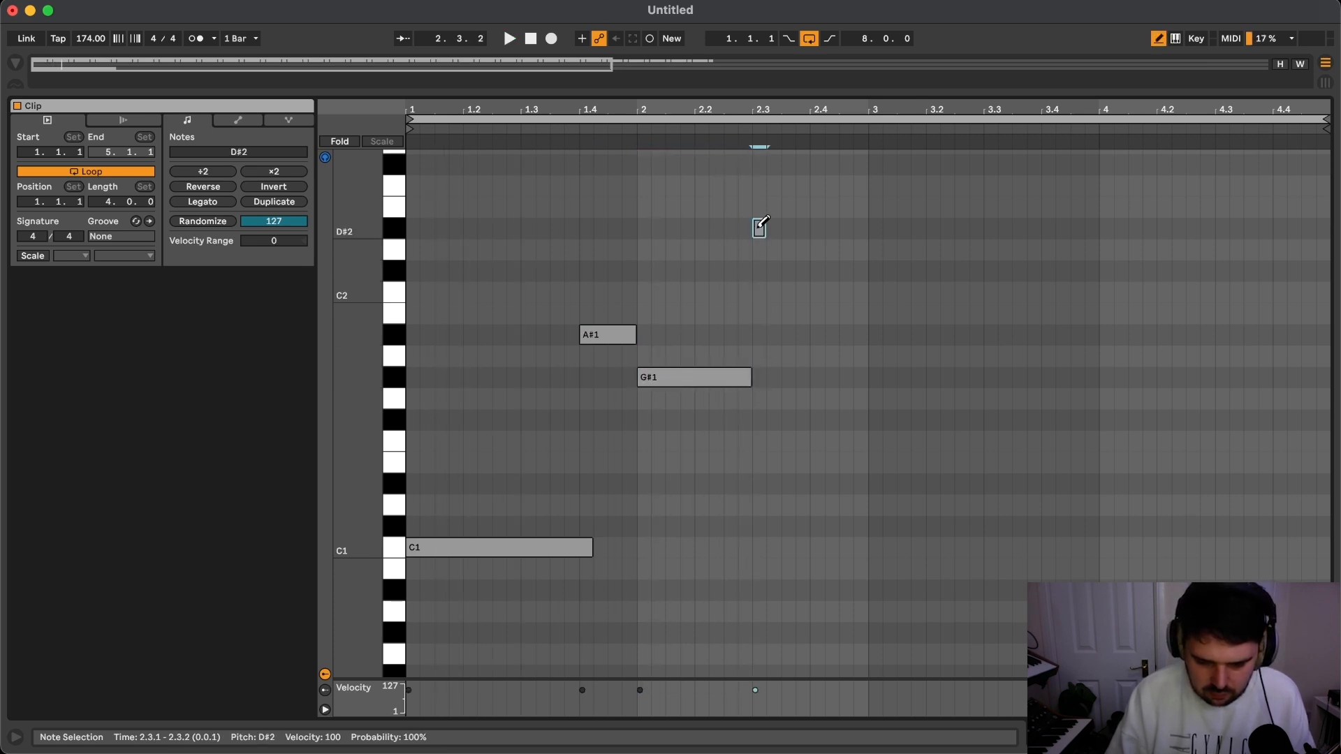
{"action": "left_click_drag", "start_coordinate": [760, 227], "coordinate": [868, 228]}
{"action": "left_click_drag", "start_coordinate": [751, 377], "coordinate": [805, 375]}
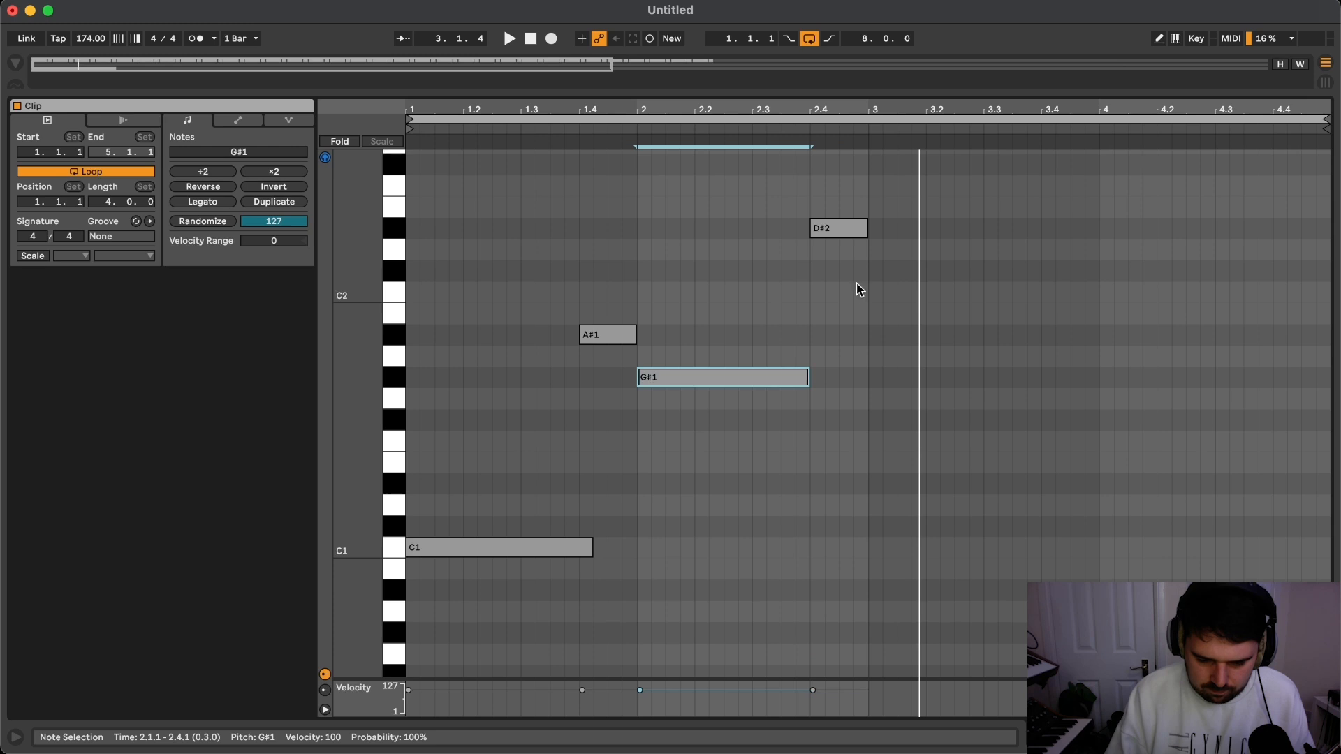
{"action": "mouse_move", "coordinate": [864, 220]}
{"action": "left_mouse_down"}
{"action": "mouse_move", "coordinate": [973, 225]}
{"action": "mouse_move", "coordinate": [868, 224]}
{"action": "left_mouse_up"}
{"action": "left_click", "coordinate": [734, 378]}
Step: Extend the D#2 note to 3.4.1 and place an A#1 note from 3.4.1 to 4.1.1
{"action": "key", "text": "b"}
{"action": "left_click_drag", "start_coordinate": [880, 333], "coordinate": [971, 335]}
{"action": "key", "text": "b"}
{"action": "key", "text": "space"}
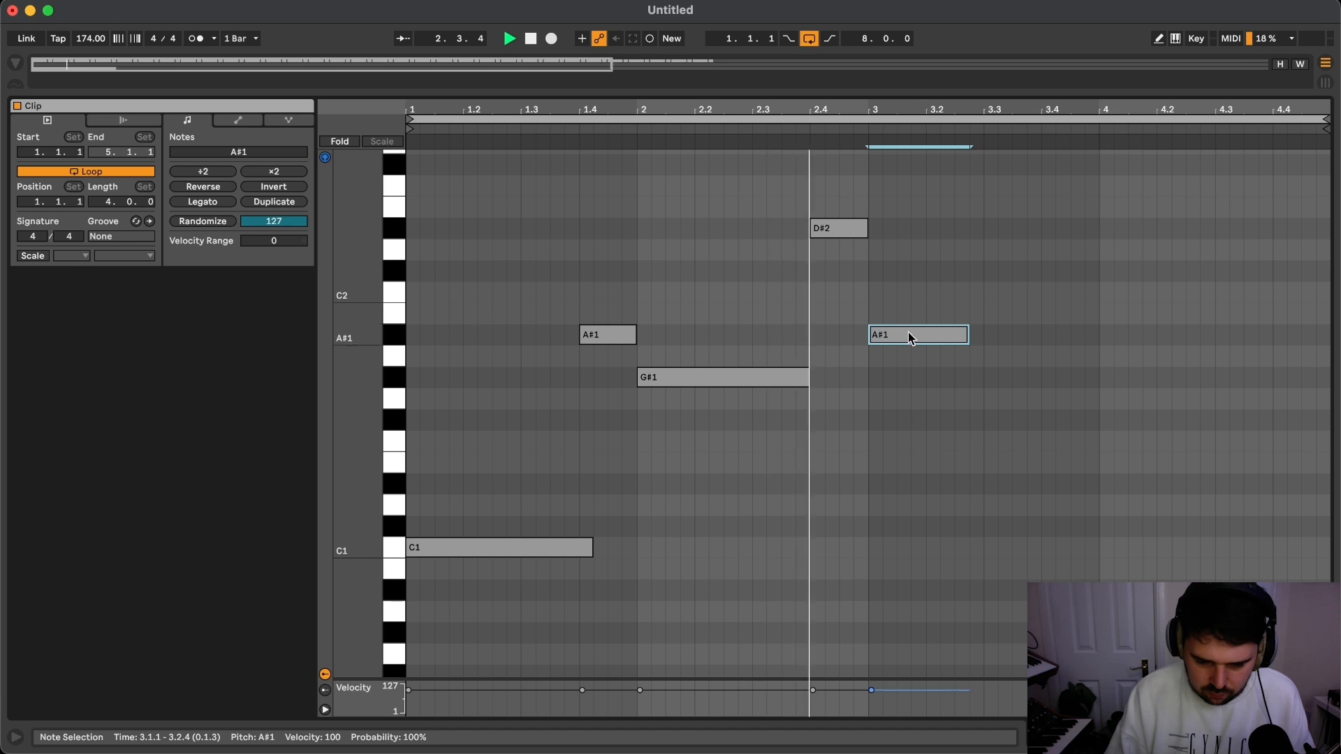
{"action": "key", "text": "space"}
{"action": "left_click_drag", "start_coordinate": [910, 333], "coordinate": [1085, 338]}
{"action": "left_click_drag", "start_coordinate": [868, 228], "coordinate": [1041, 226]}
{"action": "left_click_drag", "start_coordinate": [1137, 333], "coordinate": [1100, 334]}
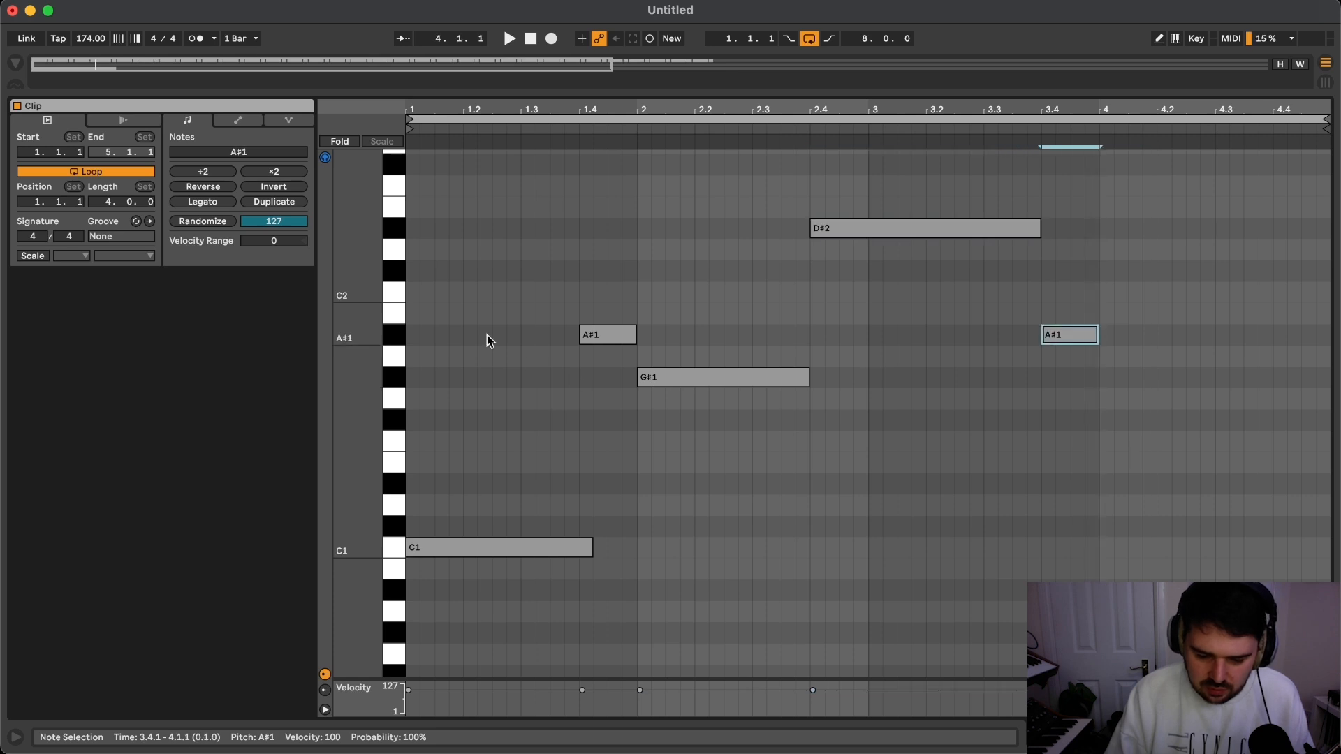
Step: Add an A#2 note filling the whole fourth bar of the clip during playback
{"action": "scroll", "coordinate": [489, 343], "scroll_direction": "up", "scroll_amount": 8}
{"action": "scroll", "coordinate": [459, 326], "scroll_direction": "up", "scroll_amount": 6}
{"action": "left_click_drag", "start_coordinate": [396, 308], "coordinate": [396, 421]}
{"action": "scroll", "coordinate": [394, 433], "scroll_direction": "down", "scroll_amount": 4}
{"action": "key", "text": "b"}
{"action": "left_click", "coordinate": [1118, 413]}
{"action": "key", "text": "space"}
{"action": "left_click_drag", "start_coordinate": [1117, 414], "coordinate": [1325, 414]}
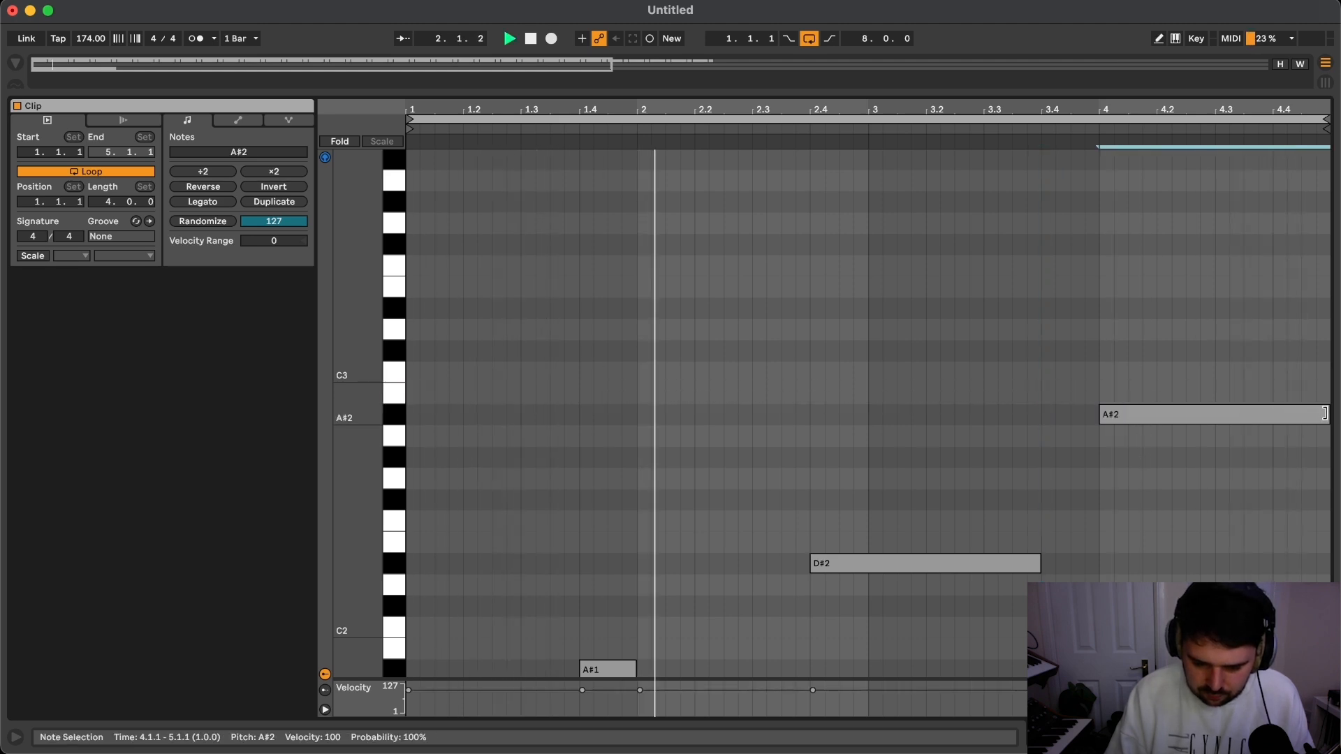
{"action": "scroll", "coordinate": [1103, 521], "scroll_direction": "down", "scroll_amount": 3}
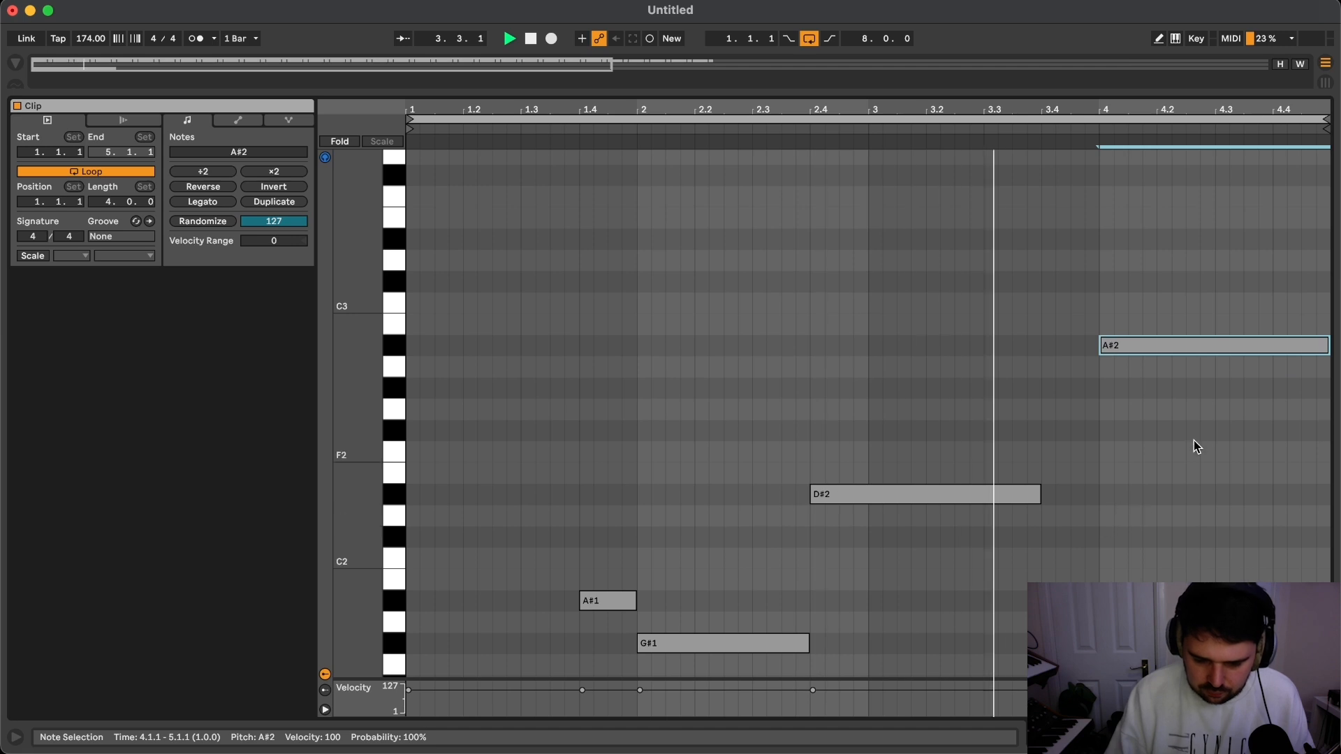
Step: Duplicate the four-bar MIDI clip seven times along its track to span the drum loop's length
{"action": "key", "text": "space"}
{"action": "key", "text": "shift+Tab"}
{"action": "left_click", "coordinate": [169, 289]}
{"action": "key", "text": "super+d"}
{"action": "scroll", "coordinate": [169, 287], "scroll_direction": "down", "scroll_amount": 4}
{"action": "key", "text": "super+d"}
{"action": "key", "text": "super+d"}
{"action": "key", "text": "super+d"}
{"action": "key", "text": "super+d"}
{"action": "key", "text": "super+d"}
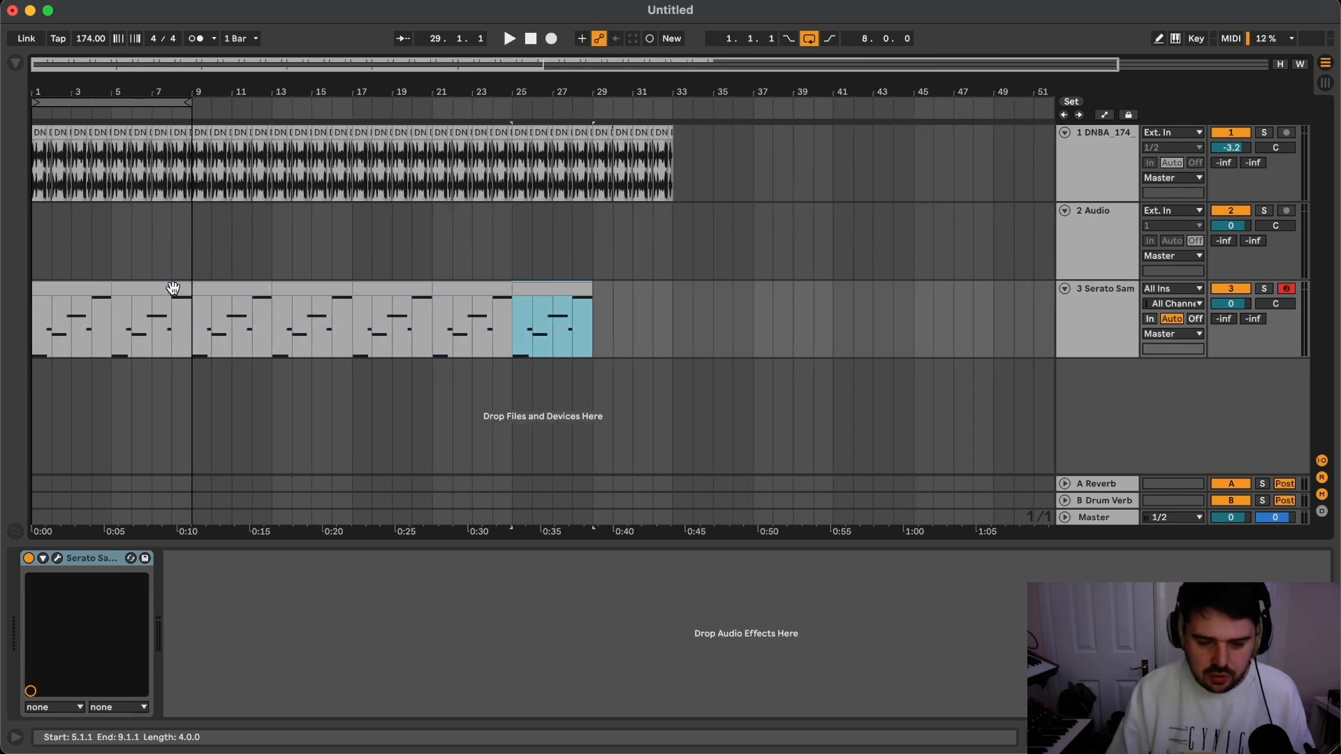
{"action": "key", "text": "super+d"}
Step: Play the chopped piano pattern together with the drums from the first clip
{"action": "left_click", "coordinate": [65, 289]}
{"action": "key", "text": "space"}
{"action": "scroll", "coordinate": [60, 311], "scroll_direction": "up", "scroll_amount": 5}
{"action": "scroll", "coordinate": [140, 311], "scroll_direction": "down", "scroll_amount": 2}
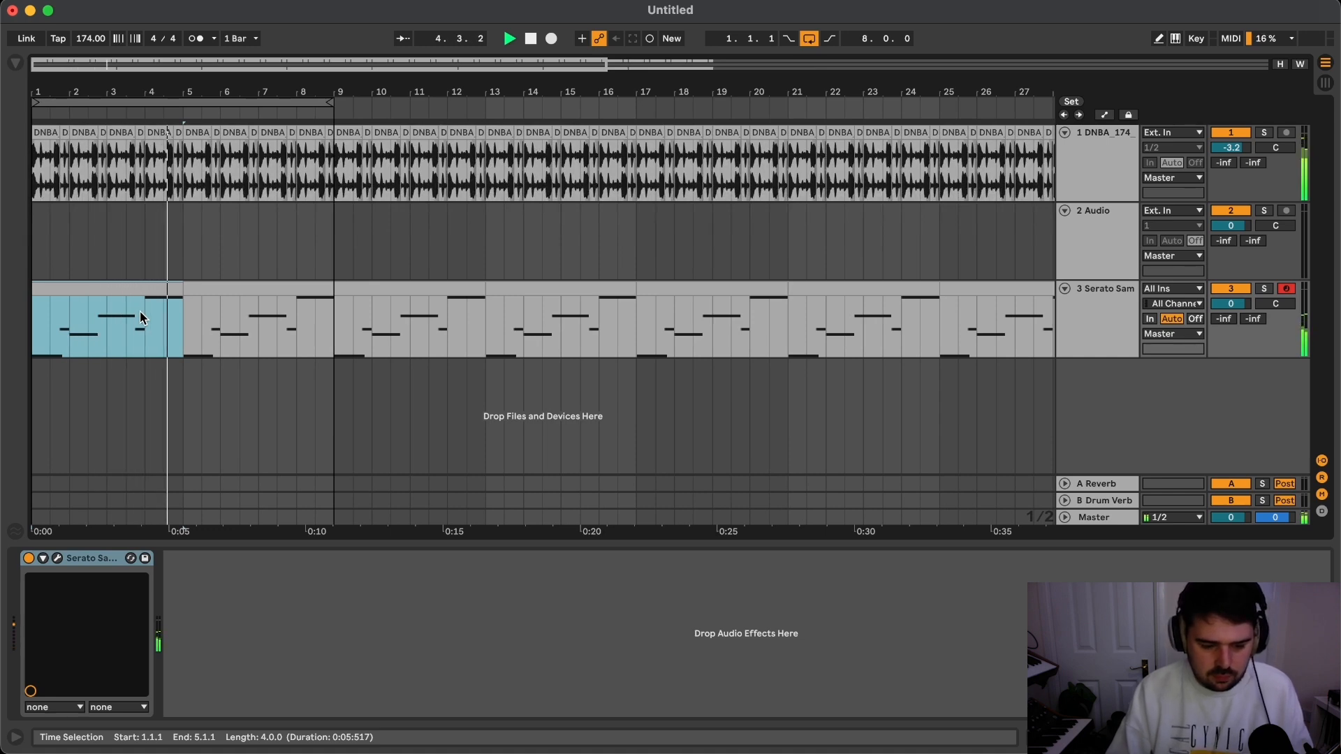
Step: In the second MIDI clip, move the last-bar A#2 note to F#2 and shorten it to end at 4.3.1
{"action": "left_click", "coordinate": [275, 285]}
{"action": "double_click", "coordinate": [280, 283]}
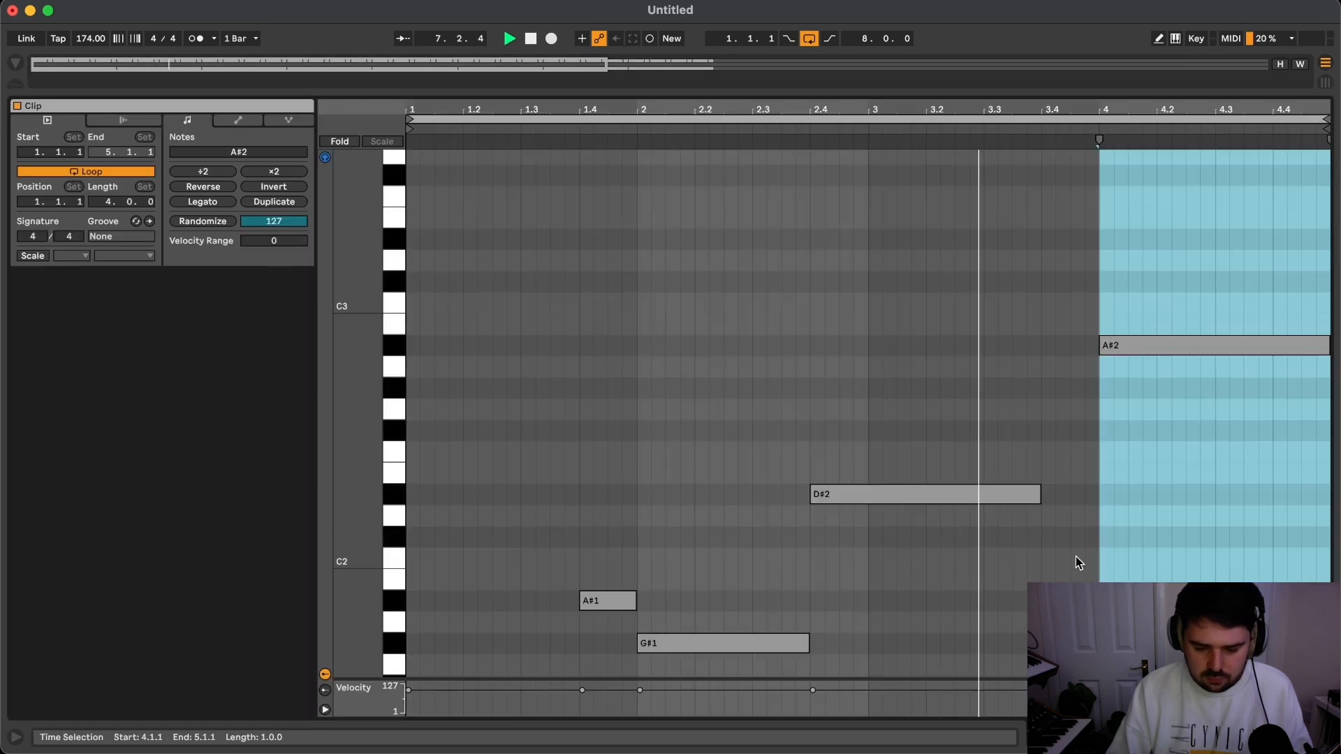
{"action": "key", "text": "space"}
{"action": "left_click_drag", "start_coordinate": [1159, 350], "coordinate": [1159, 443]}
{"action": "left_click_drag", "start_coordinate": [1332, 432], "coordinate": [1211, 435]}
Step: Add a C#2 note from 4.3.1 to 4.4.1 and a D2 note from 4.4.1 to the clip's end, and play the result
{"action": "double_click", "coordinate": [1223, 602]}
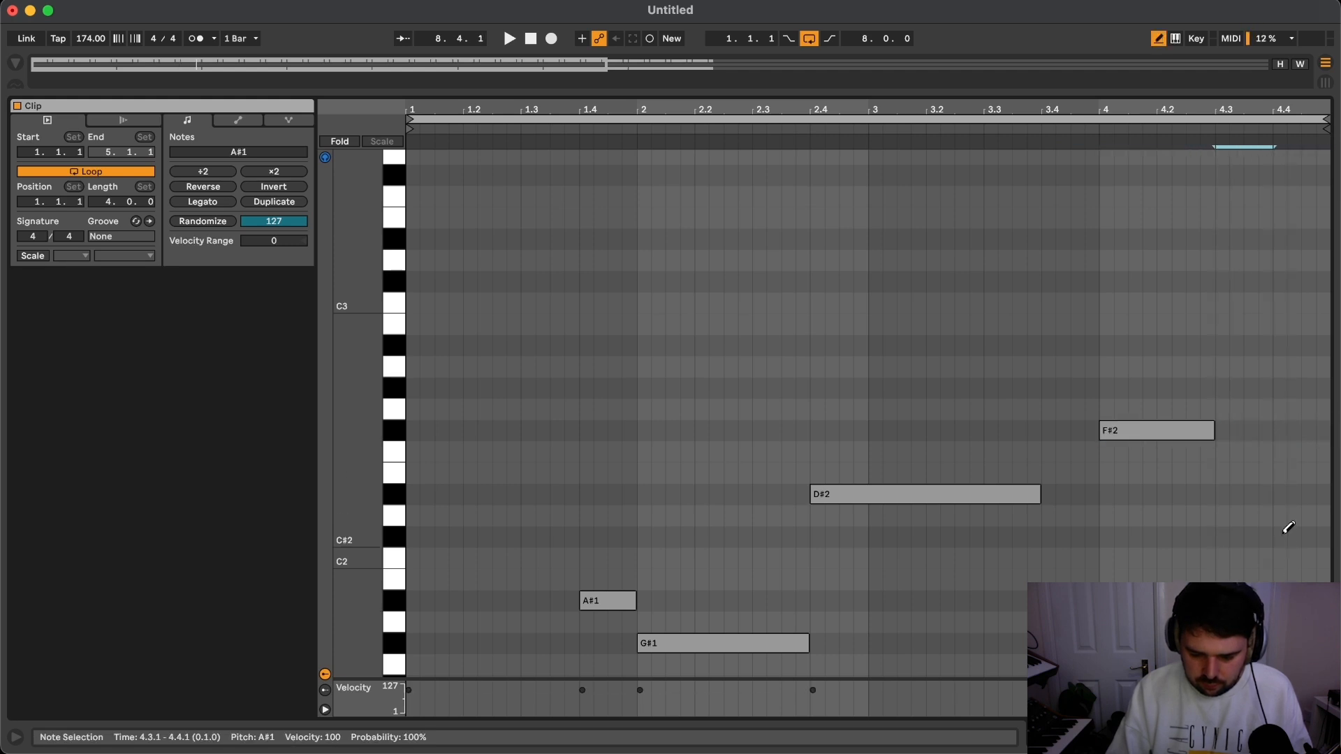
{"action": "mouse_move", "coordinate": [1283, 538]}
{"action": "left_mouse_down"}
{"action": "mouse_move", "coordinate": [1226, 544]}
{"action": "mouse_move", "coordinate": [1302, 528]}
{"action": "left_mouse_up"}
{"action": "key", "text": "space"}
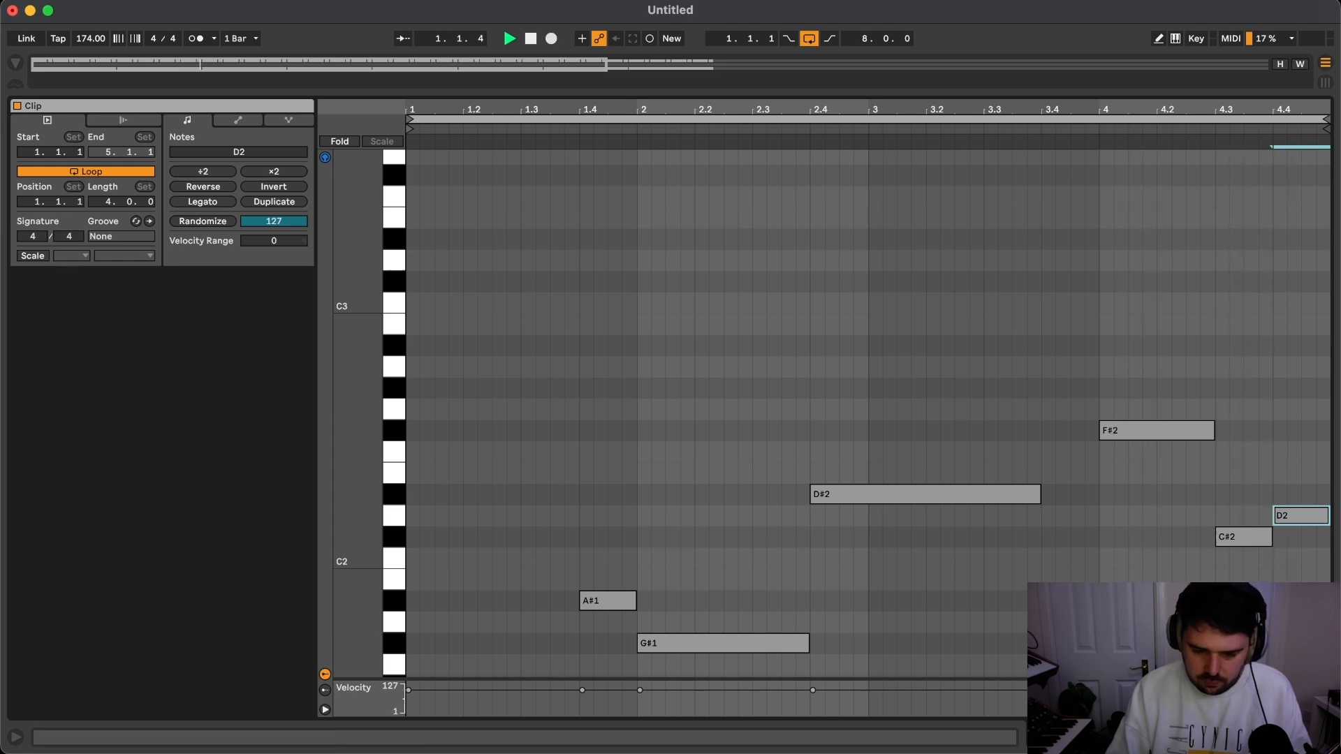
Step: Duplicate the first two four-bar MIDI clips together along the piano track so both variations alternate
{"action": "key", "text": "shift+Tab"}
{"action": "left_click", "coordinate": [84, 292]}
{"action": "left_click", "coordinate": [264, 290], "text": "shift"}
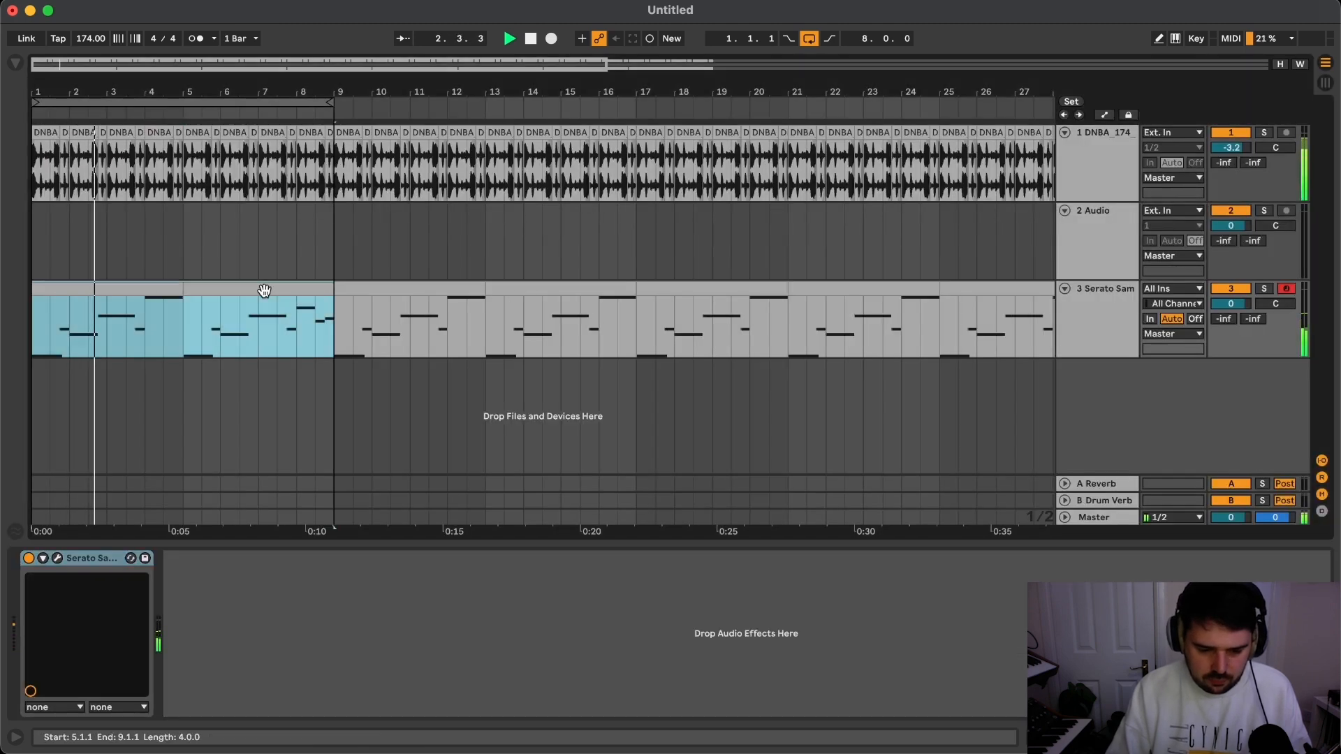
{"action": "key", "text": "super+d"}
{"action": "scroll", "coordinate": [264, 290], "scroll_direction": "left", "scroll_amount": 5}
{"action": "key", "text": "super+d"}
{"action": "key", "text": "space"}
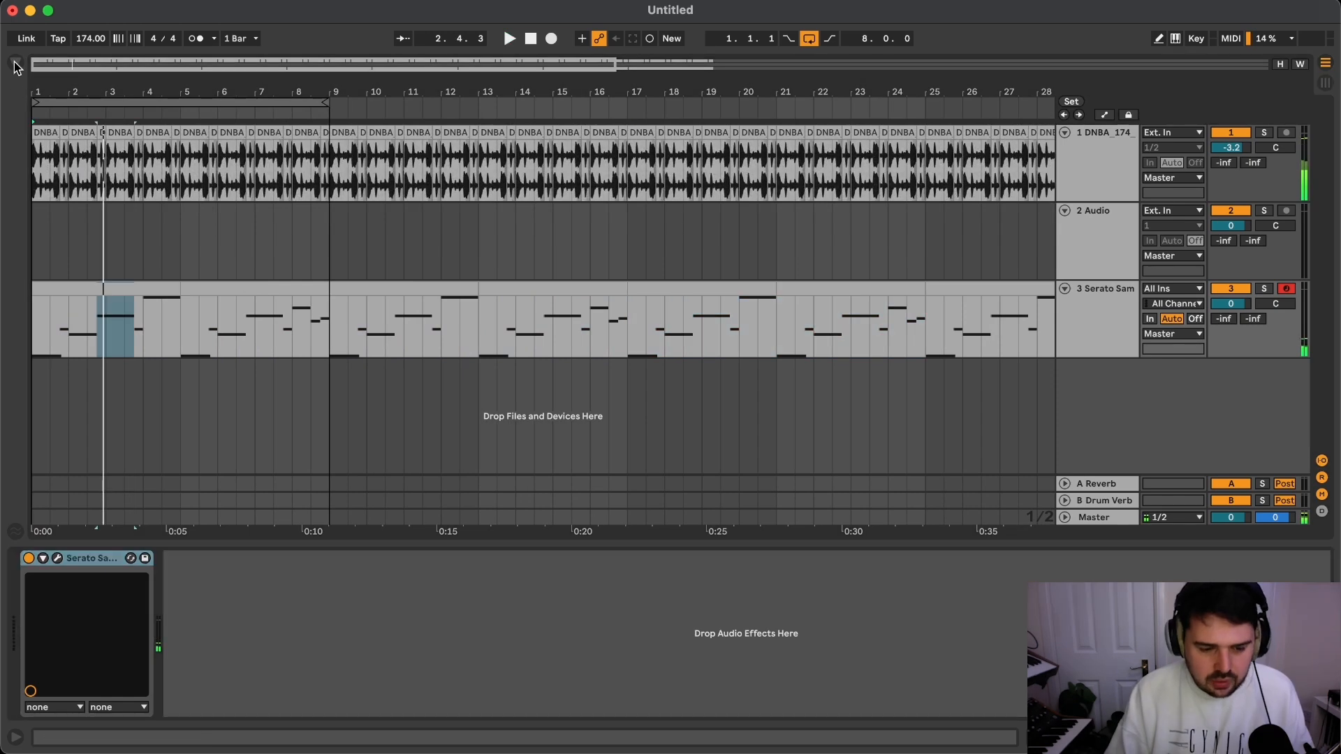
Step: Show the audio effects in the browser and raise the Serato Sample track's Reverb send to -9.7 dB
{"action": "left_click", "coordinate": [15, 63]}
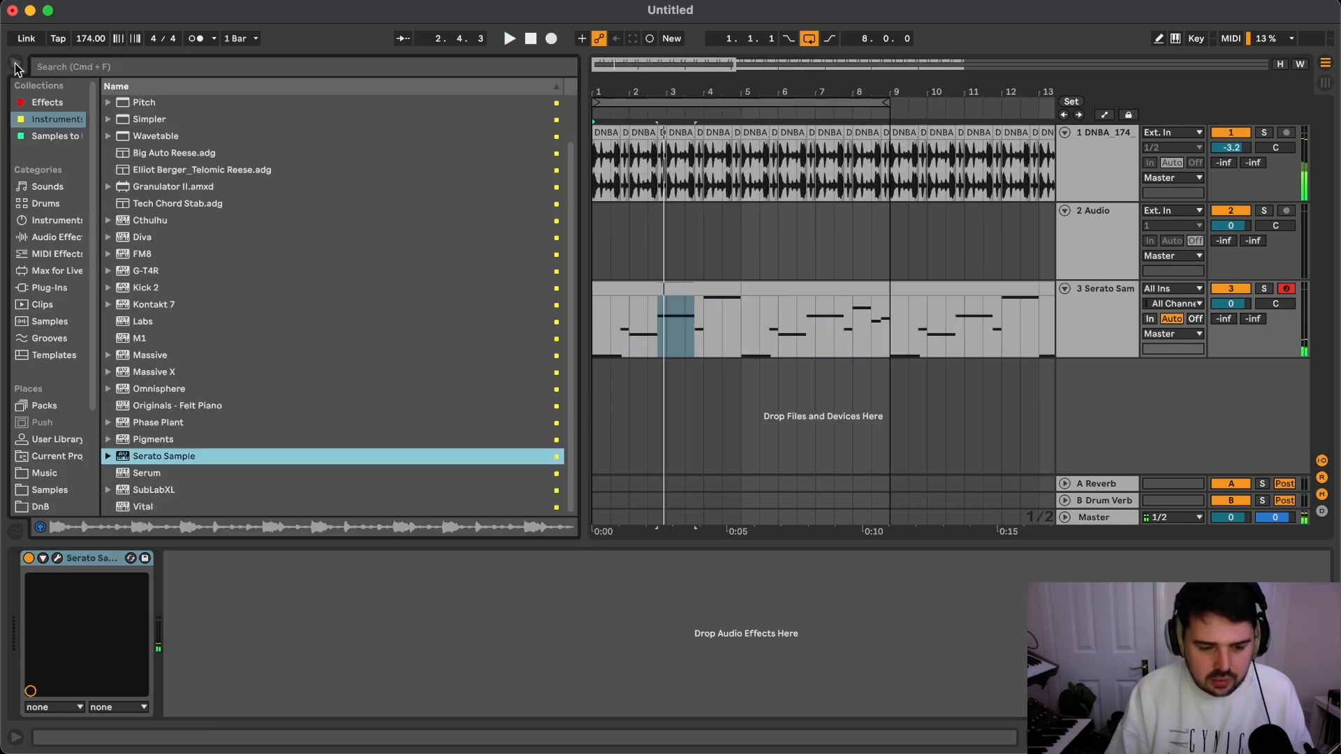
{"action": "scroll", "coordinate": [188, 201], "scroll_direction": "up", "scroll_amount": 3}
{"action": "left_click", "coordinate": [74, 242]}
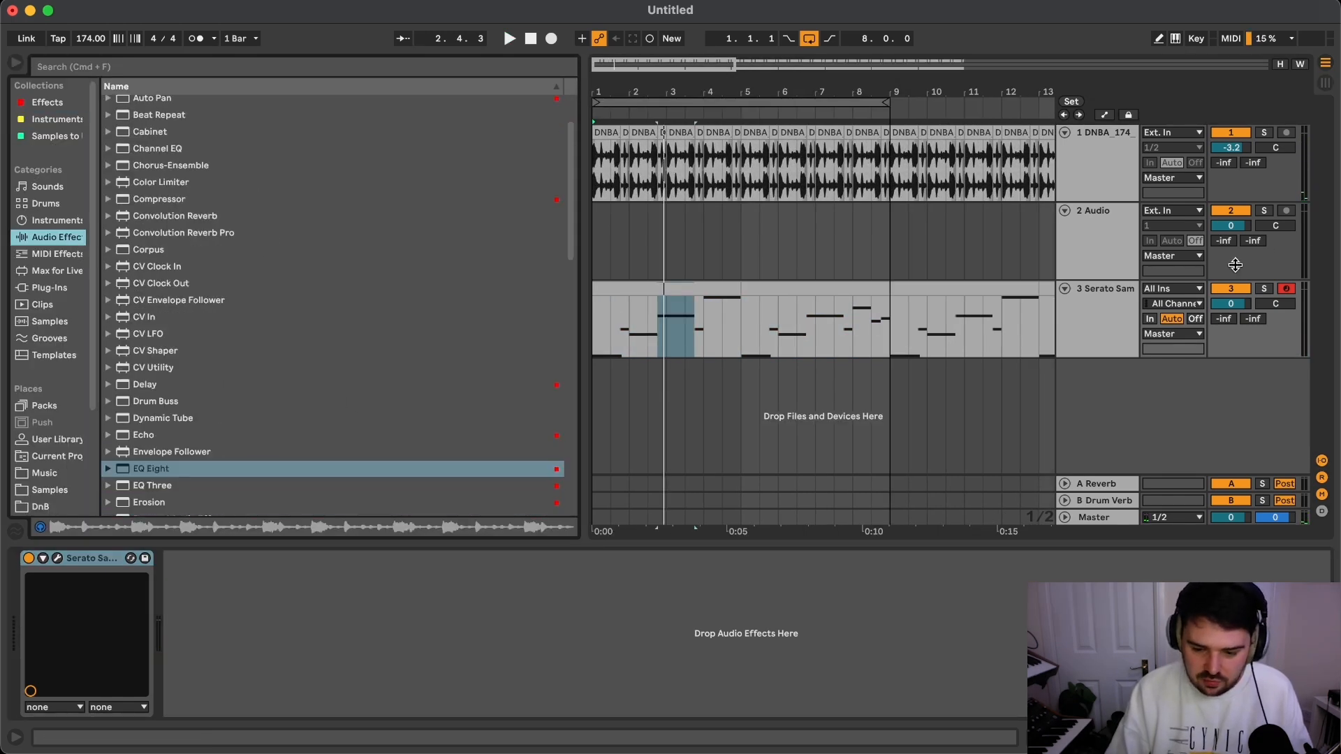
{"action": "mouse_move", "coordinate": [1231, 319]}
{"action": "left_mouse_down"}
{"action": "mouse_move", "coordinate": [1231, 294]}
{"action": "mouse_move", "coordinate": [1226, 315]}
{"action": "left_mouse_up"}
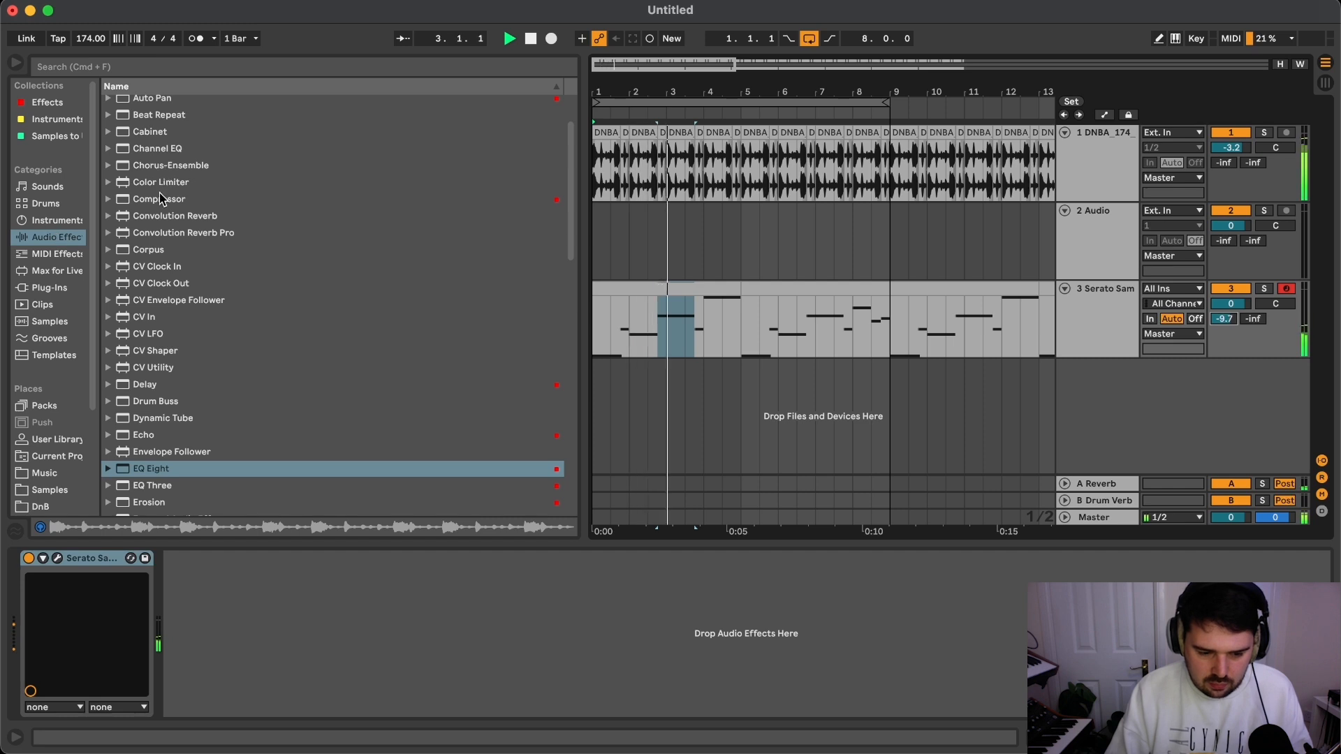
Step: Add a Compressor to the piano track with ratio 4.15:1, threshold -27.5 dB, output gain 11.6 dB and Makeup off
{"action": "left_click_drag", "start_coordinate": [159, 202], "coordinate": [321, 664]}
{"action": "left_click", "coordinate": [238, 706]}
{"action": "key", "text": "space"}
{"action": "left_click", "coordinate": [458, 578]}
{"action": "left_click_drag", "start_coordinate": [313, 618], "coordinate": [290, 624]}
{"action": "left_click", "coordinate": [468, 576]}
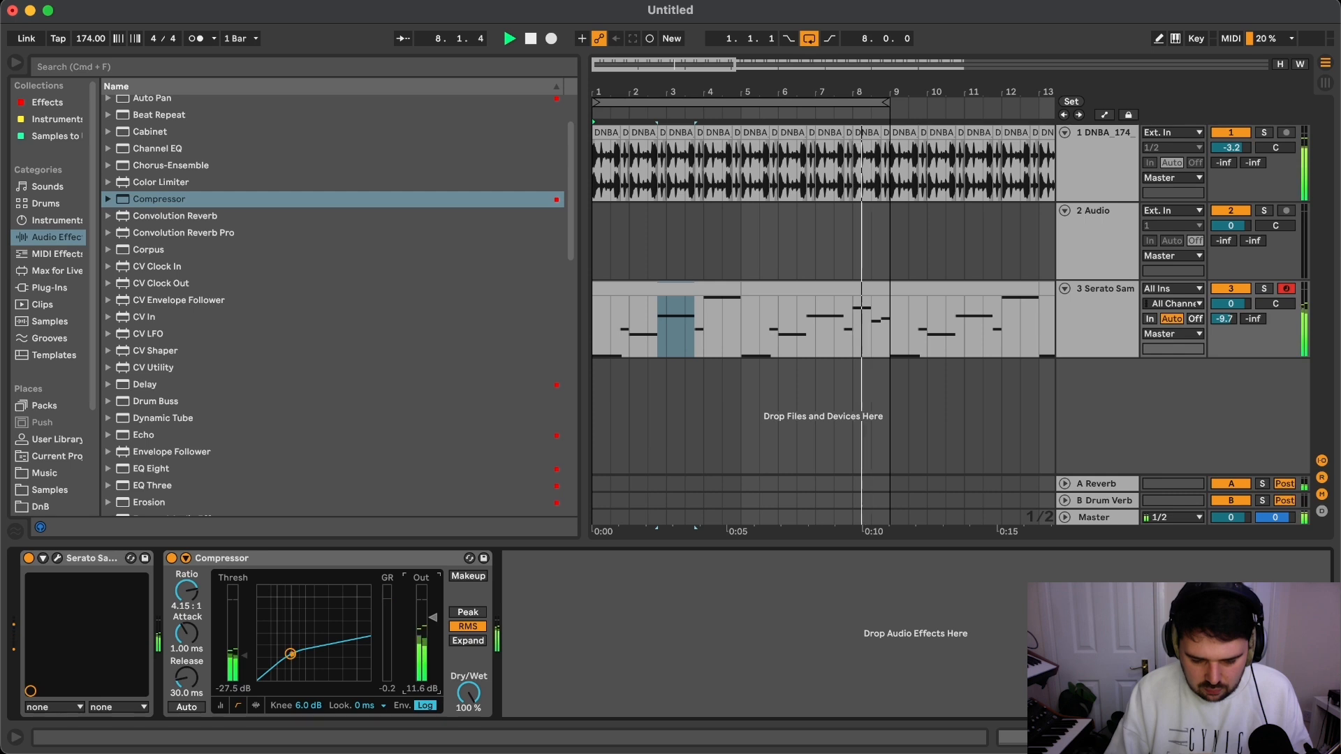
Step: Add an Auto Filter after the Compressor on the piano track and show its frequency automation
{"action": "scroll", "coordinate": [187, 380], "scroll_direction": "up", "scroll_amount": 3}
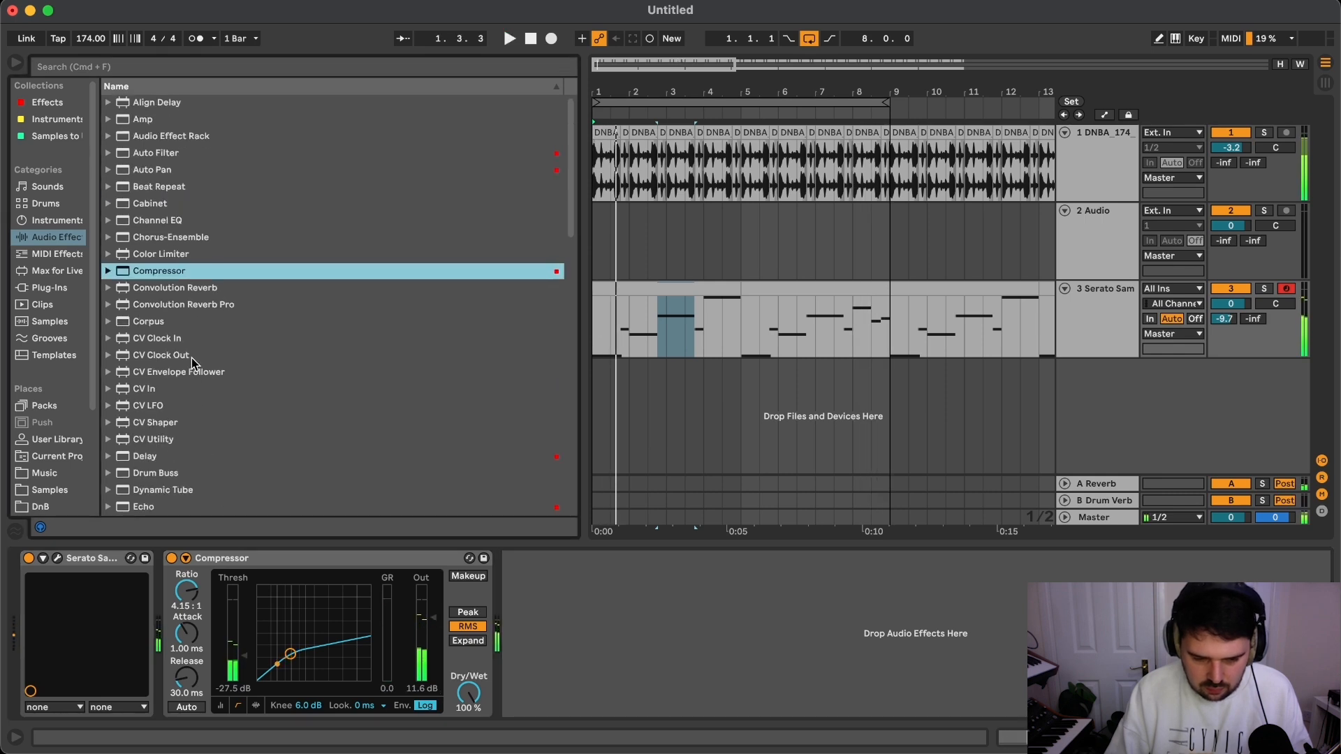
{"action": "left_click_drag", "start_coordinate": [148, 153], "coordinate": [758, 573]}
{"action": "right_click", "coordinate": [758, 602]}
{"action": "left_click", "coordinate": [801, 613]}
{"action": "scroll", "coordinate": [688, 346], "scroll_direction": "down", "scroll_amount": 3}
{"action": "scroll", "coordinate": [613, 336], "scroll_direction": "up", "scroll_amount": 5}
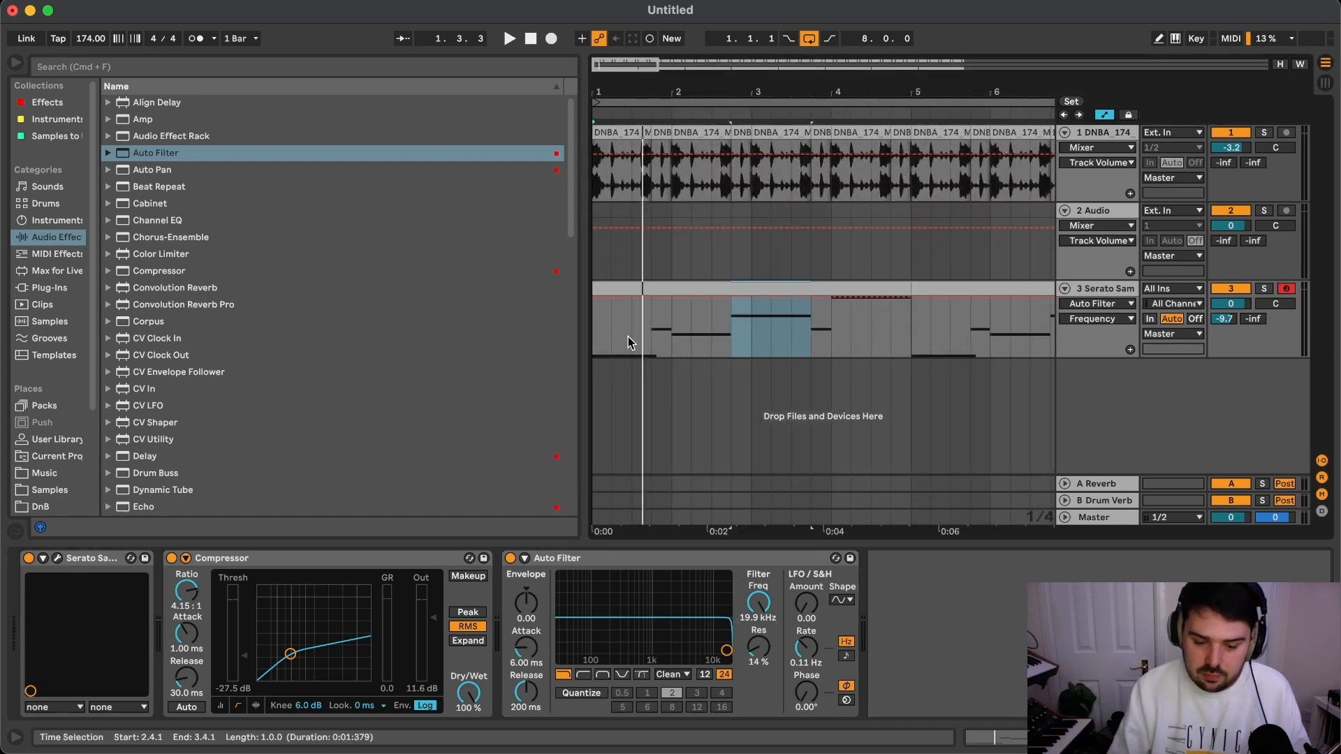
Step: Lower the Auto Filter's frequency to 582 Hz with a 12 dB slope and show its frequency automation
{"action": "key", "text": "space"}
{"action": "left_click_drag", "start_coordinate": [758, 604], "coordinate": [757, 646]}
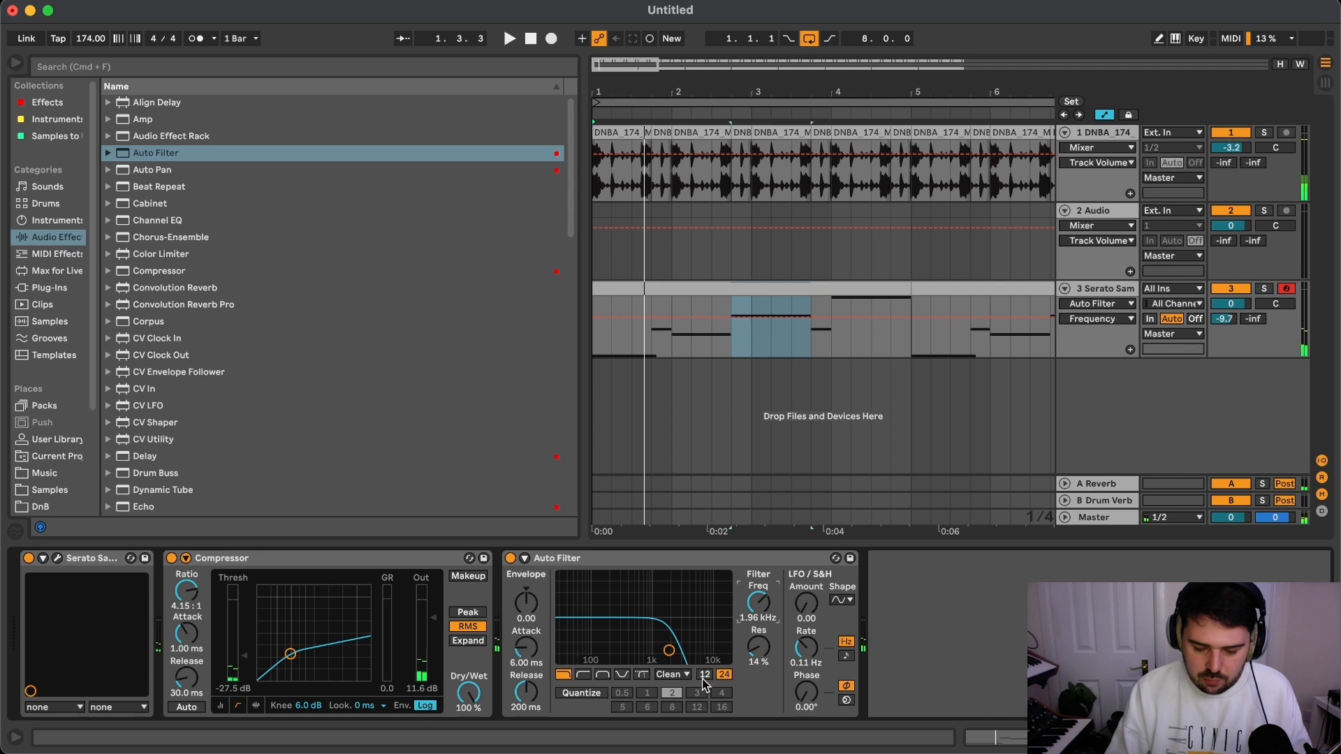
{"action": "right_click", "coordinate": [761, 605]}
{"action": "left_click", "coordinate": [794, 616]}
{"action": "scroll", "coordinate": [664, 328], "scroll_direction": "up", "scroll_amount": 5}
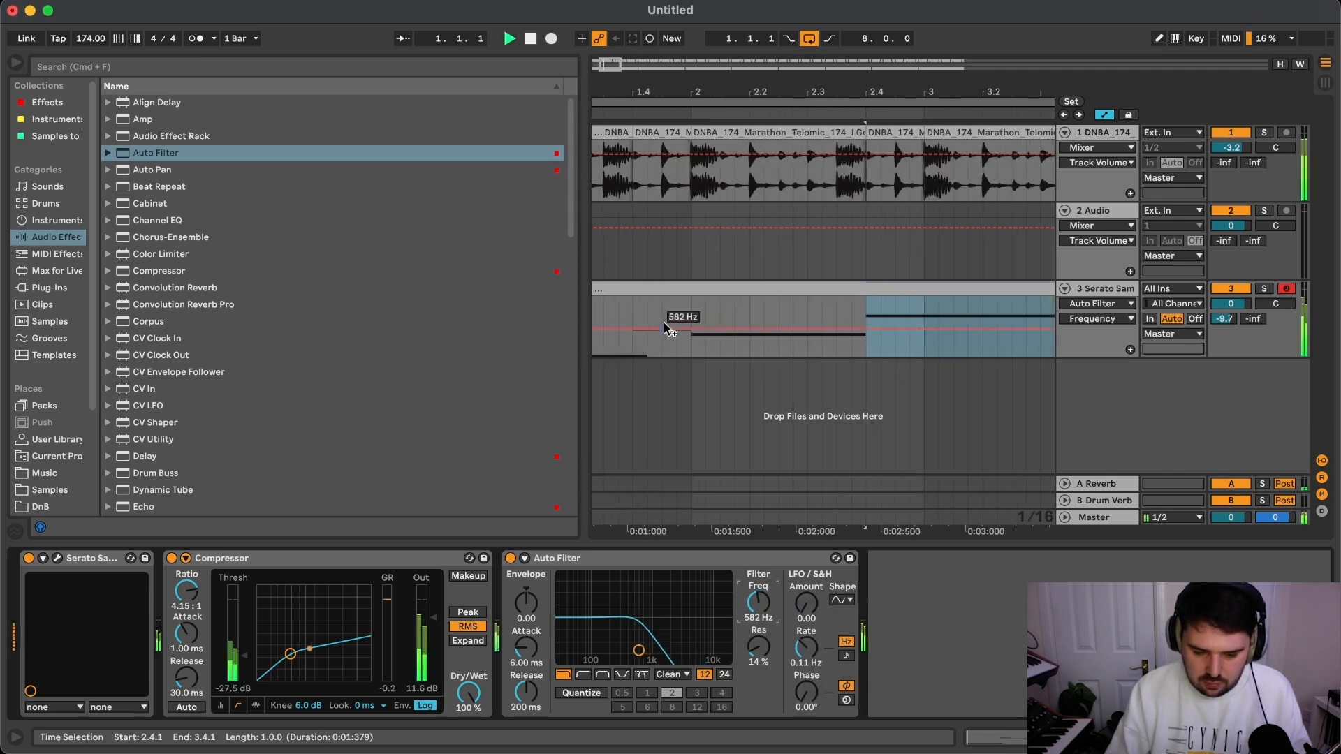
Step: Draw a raised filter frequency block of about 6 kHz over the A#1 note from 1.4.1 to 2.1.1
{"action": "left_click_drag", "start_coordinate": [671, 303], "coordinate": [686, 305]}
{"action": "scroll", "coordinate": [684, 306], "scroll_direction": "down", "scroll_amount": 5}
{"action": "key", "text": "b"}
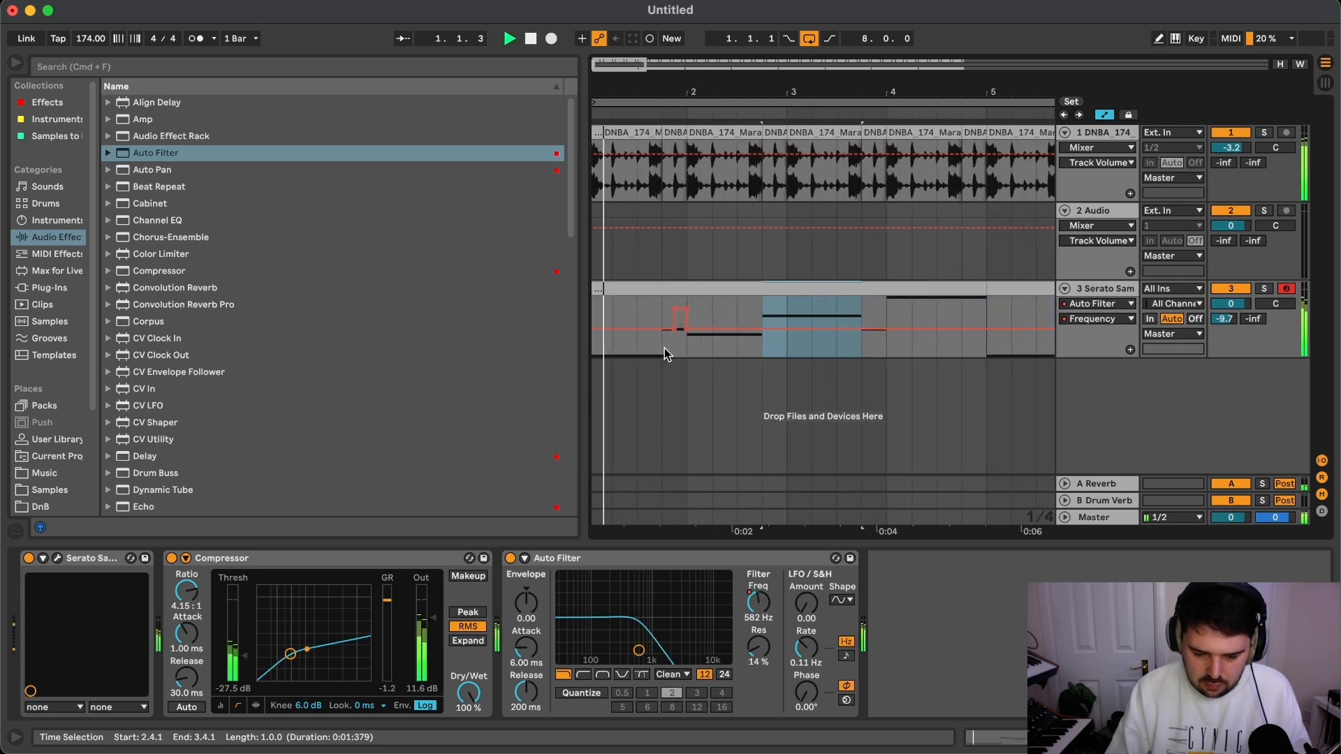
{"action": "key", "text": "b"}
{"action": "left_click", "coordinate": [674, 307]}
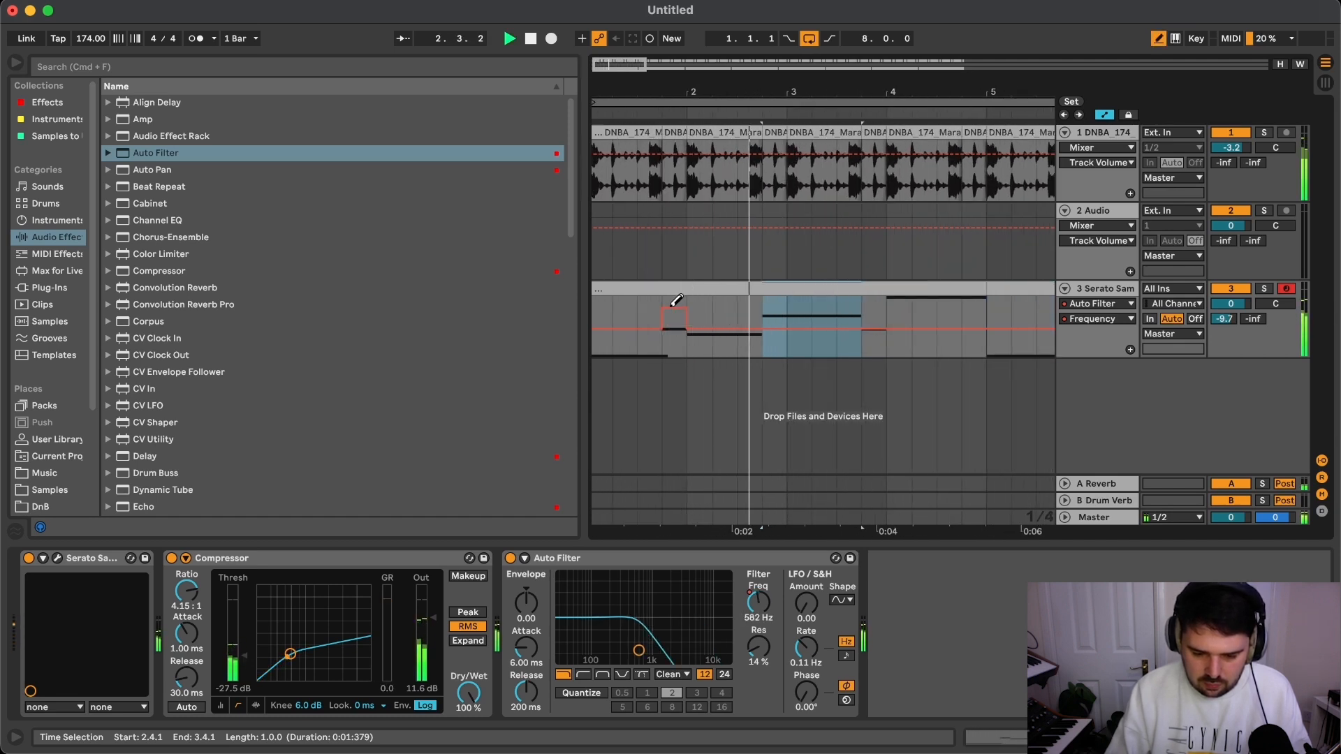
Step: Raise the filter automation to 3.34 kHz over the D#2 note from 2.4.1, with a higher block from 3.4.1 to 4.1.1
{"action": "left_click", "coordinate": [778, 313]}
{"action": "key", "text": "b"}
{"action": "left_click", "coordinate": [788, 329]}
{"action": "scroll", "coordinate": [795, 333], "scroll_direction": "down", "scroll_amount": 3}
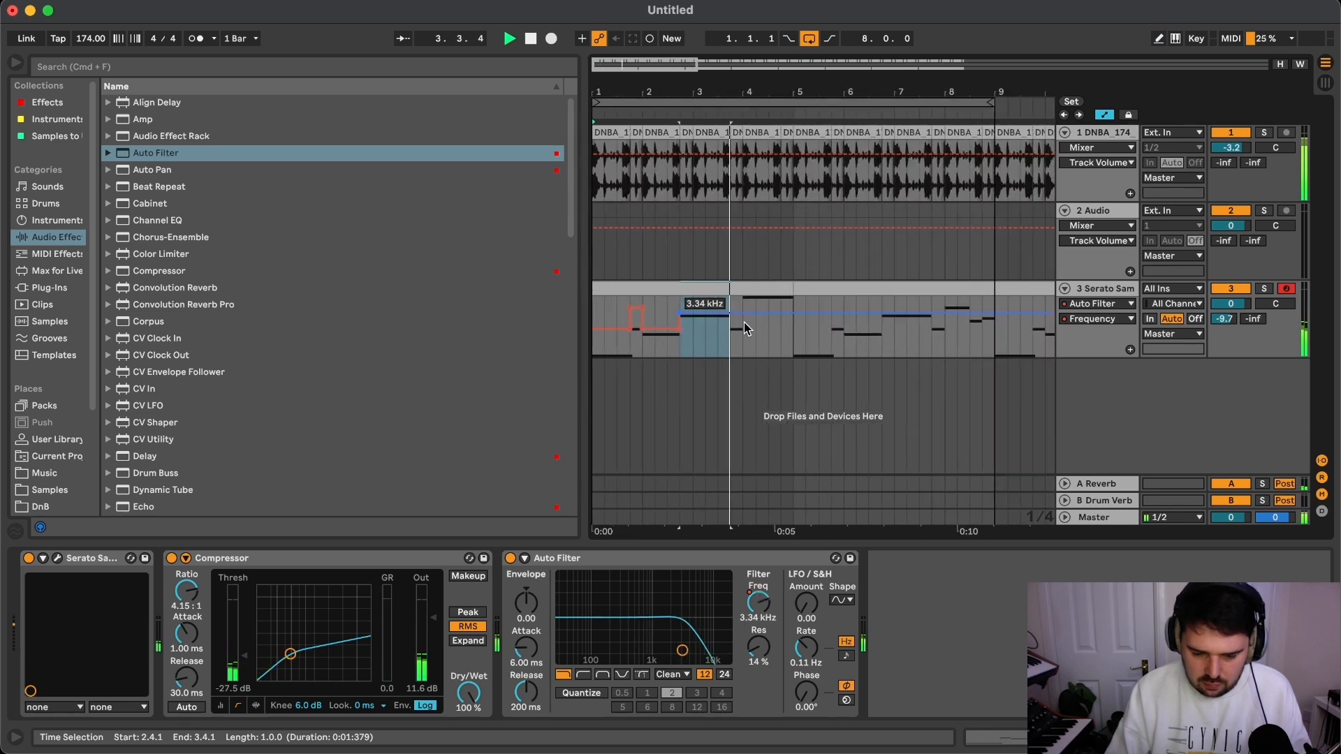
{"action": "key", "text": "space"}
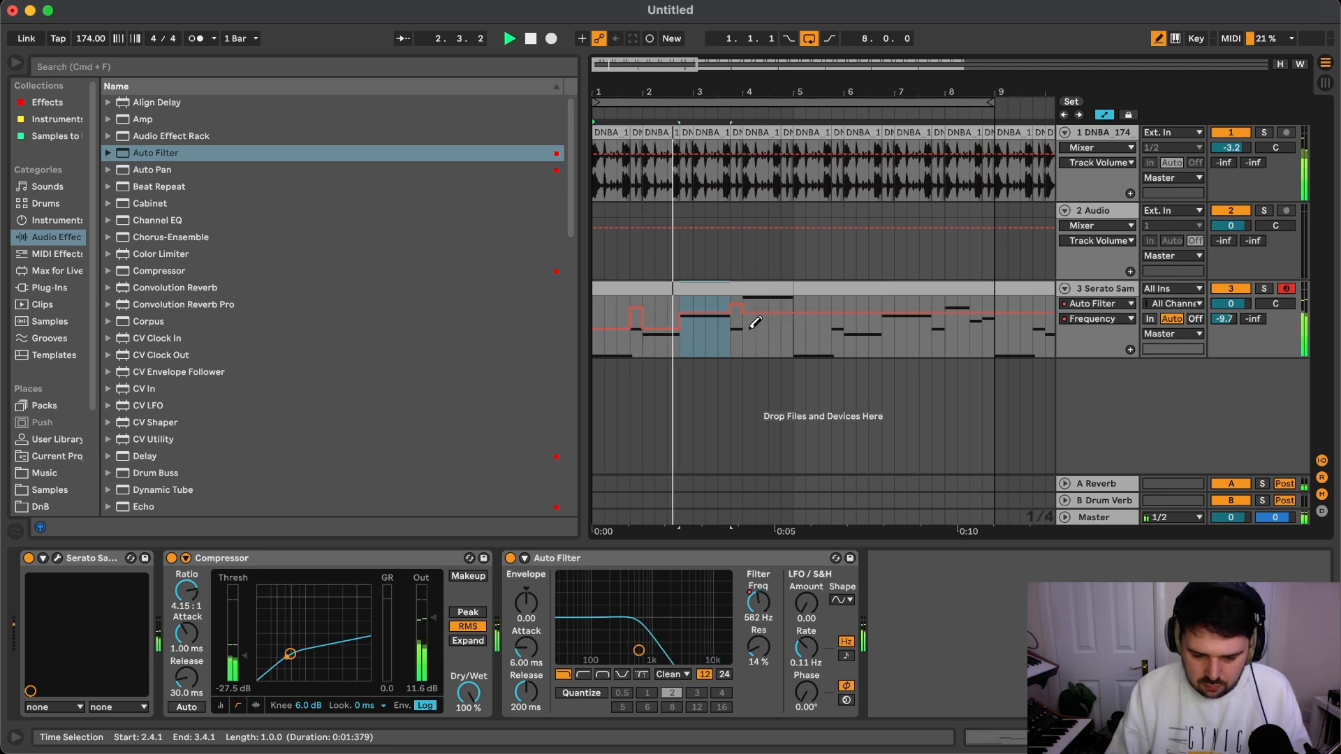
Step: Duplicate the first four bars of filter frequency automation seven times, up to bar 33
{"action": "key", "text": "b"}
{"action": "scroll", "coordinate": [754, 314], "scroll_direction": "down", "scroll_amount": 2}
{"action": "left_click_drag", "start_coordinate": [690, 314], "coordinate": [595, 322]}
{"action": "key", "text": "super+d"}
{"action": "scroll", "coordinate": [654, 329], "scroll_direction": "down", "scroll_amount": 3}
{"action": "scroll", "coordinate": [654, 330], "scroll_direction": "down", "scroll_amount": 1}
{"action": "key", "text": "super+d"}
{"action": "key", "text": "super+d"}
{"action": "key", "text": "super+d"}
{"action": "key", "text": "super+d"}
{"action": "key", "text": "super+d"}
{"action": "key", "text": "super+d"}
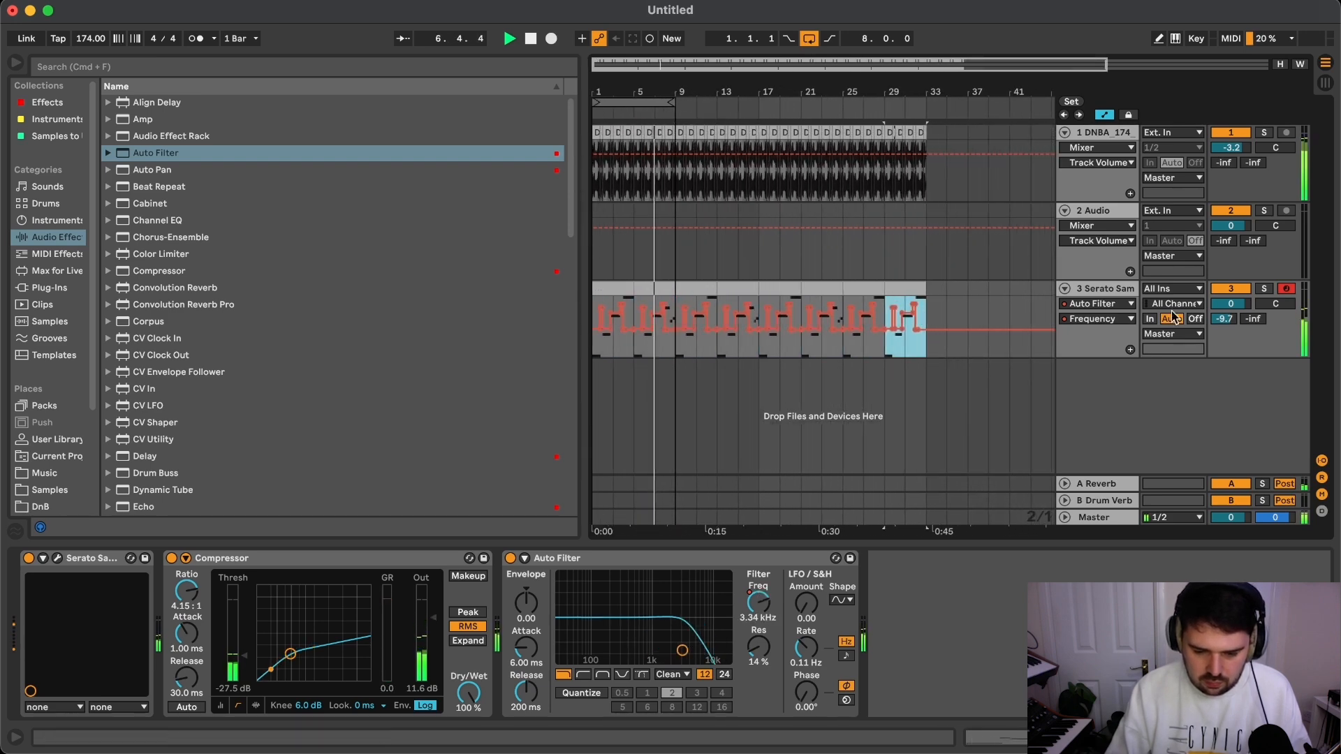
Step: Raise the piano track's Reverb send to -4.0 dB and compare the Auto Filter slopes, leaving it at 12
{"action": "left_click_drag", "start_coordinate": [1228, 320], "coordinate": [1227, 305]}
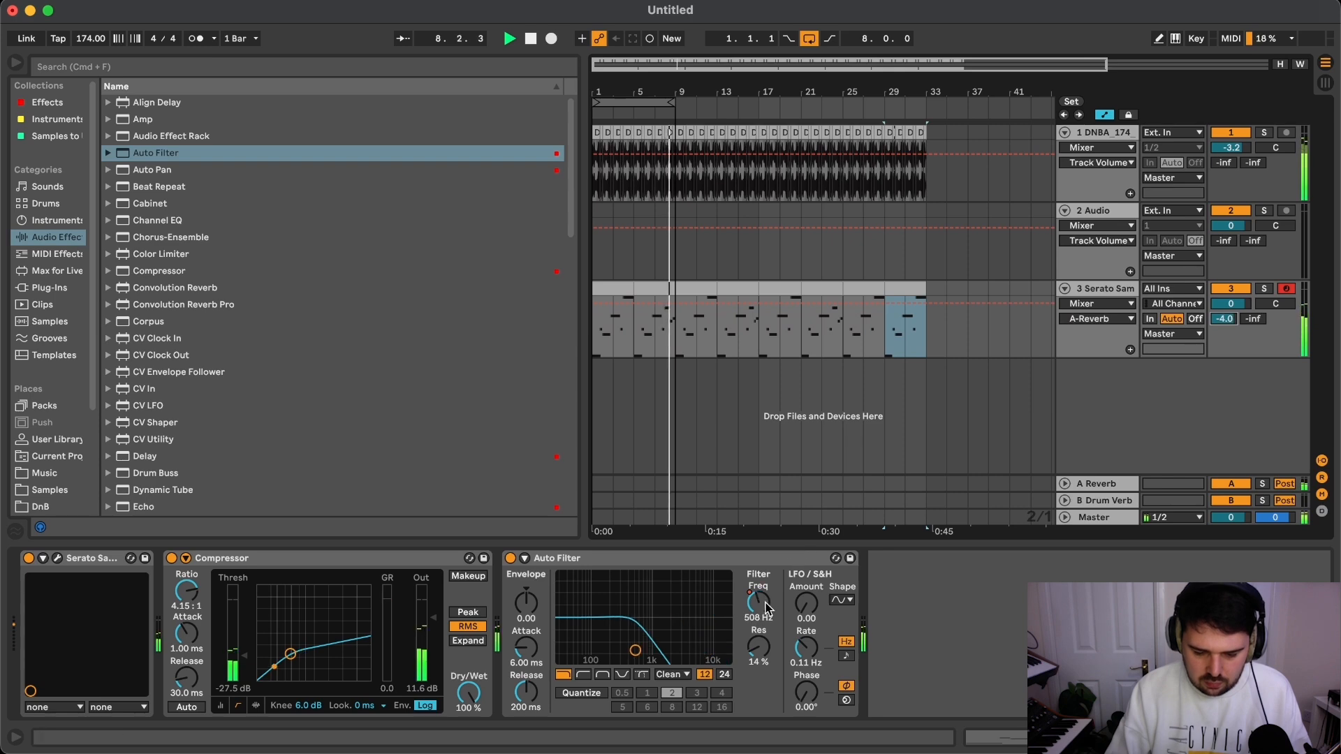
{"action": "left_click", "coordinate": [704, 675]}
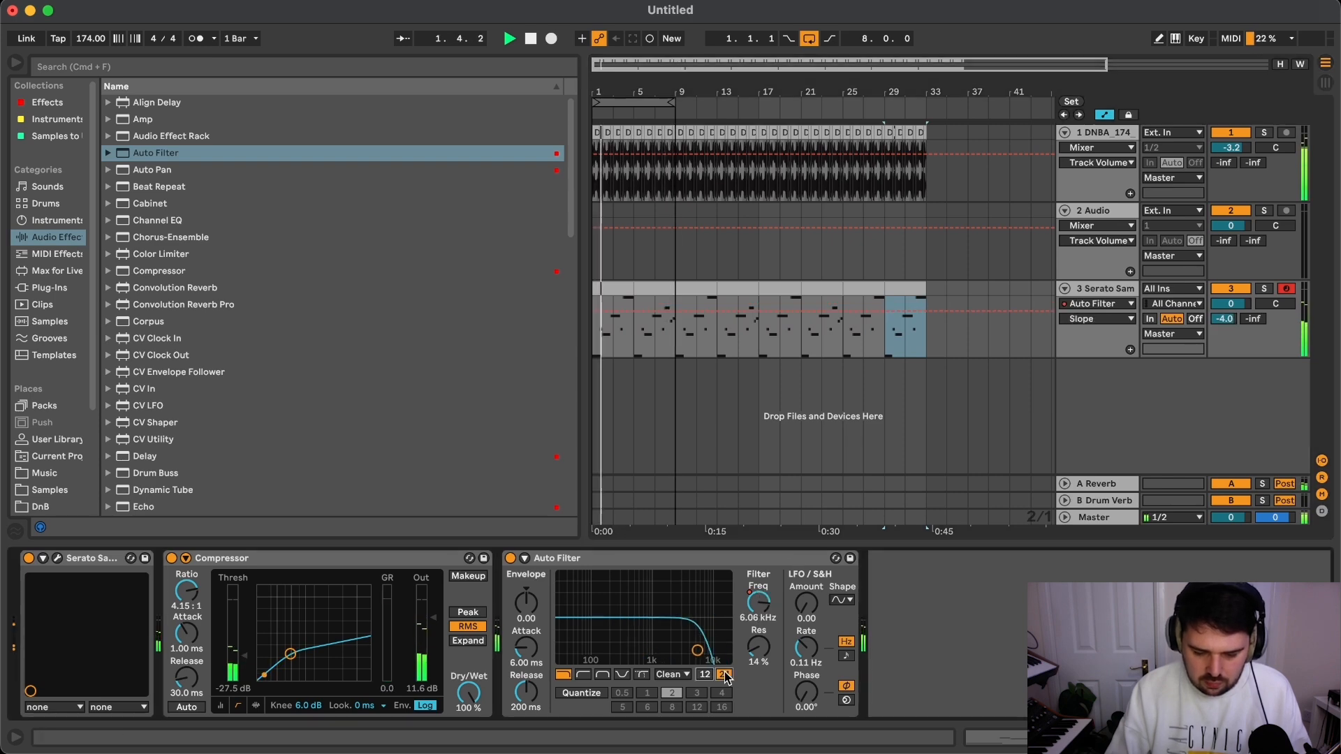
{"action": "left_click", "coordinate": [704, 677]}
Step: Show the filter frequency automation and draw a 16.3 kHz block over the closing notes from 8.3.1 to 9.1.1
{"action": "scroll", "coordinate": [636, 380], "scroll_direction": "up", "scroll_amount": 5}
{"action": "left_click", "coordinate": [745, 321]}
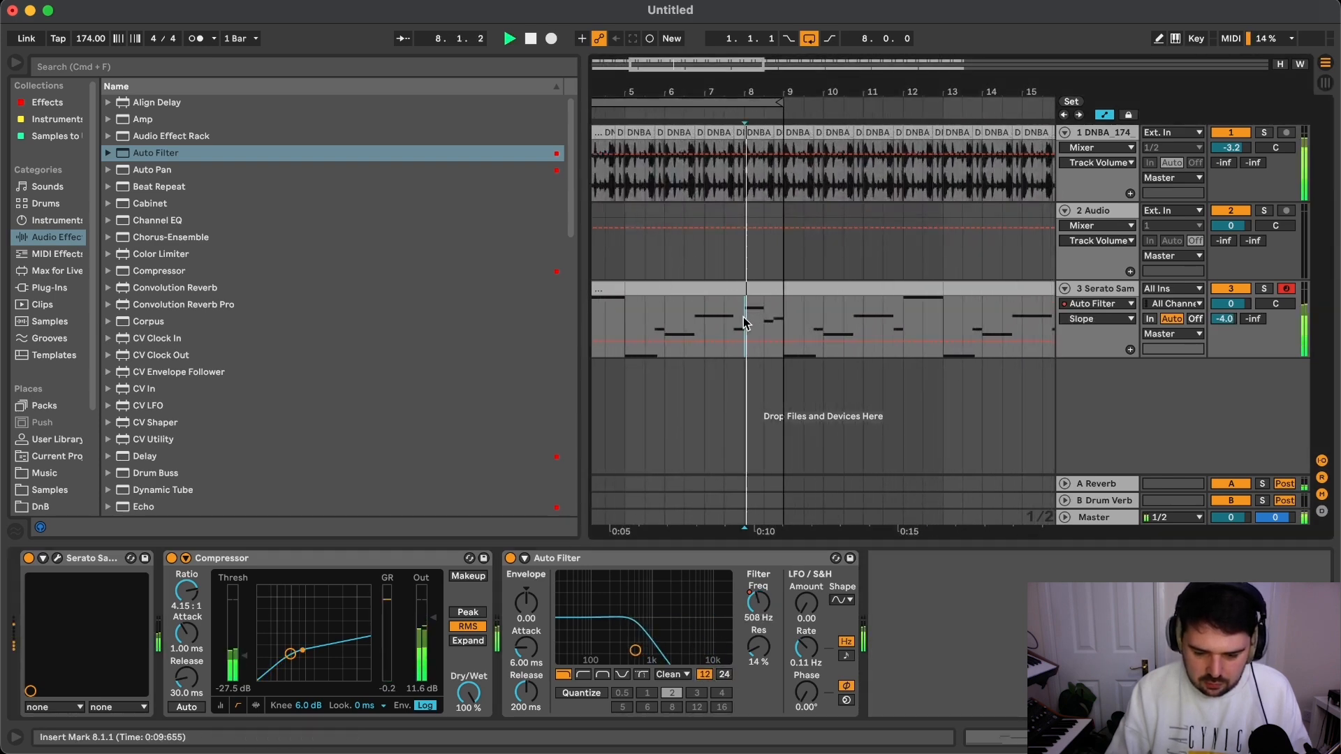
{"action": "right_click", "coordinate": [759, 603]}
{"action": "left_click", "coordinate": [796, 609]}
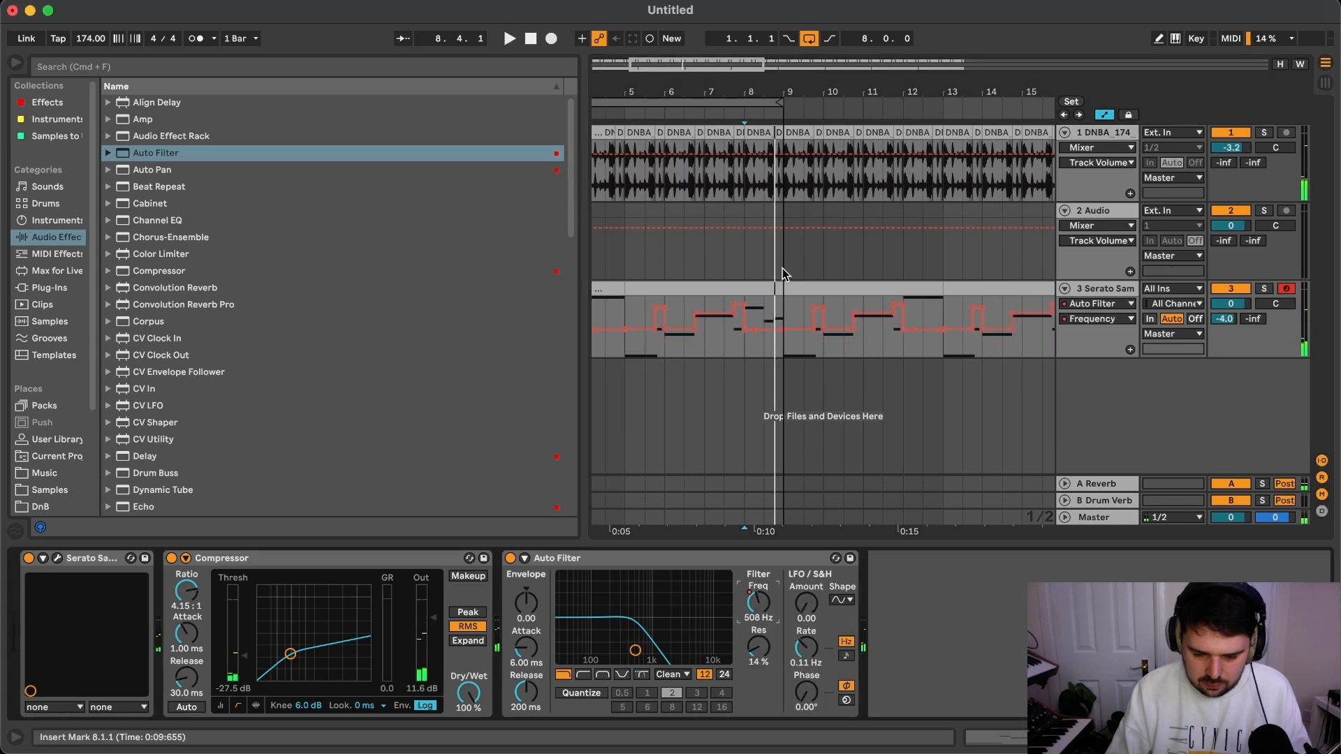
{"action": "left_click_drag", "start_coordinate": [779, 301], "coordinate": [780, 291]}
{"action": "scroll", "coordinate": [783, 317], "scroll_direction": "up", "scroll_amount": 3}
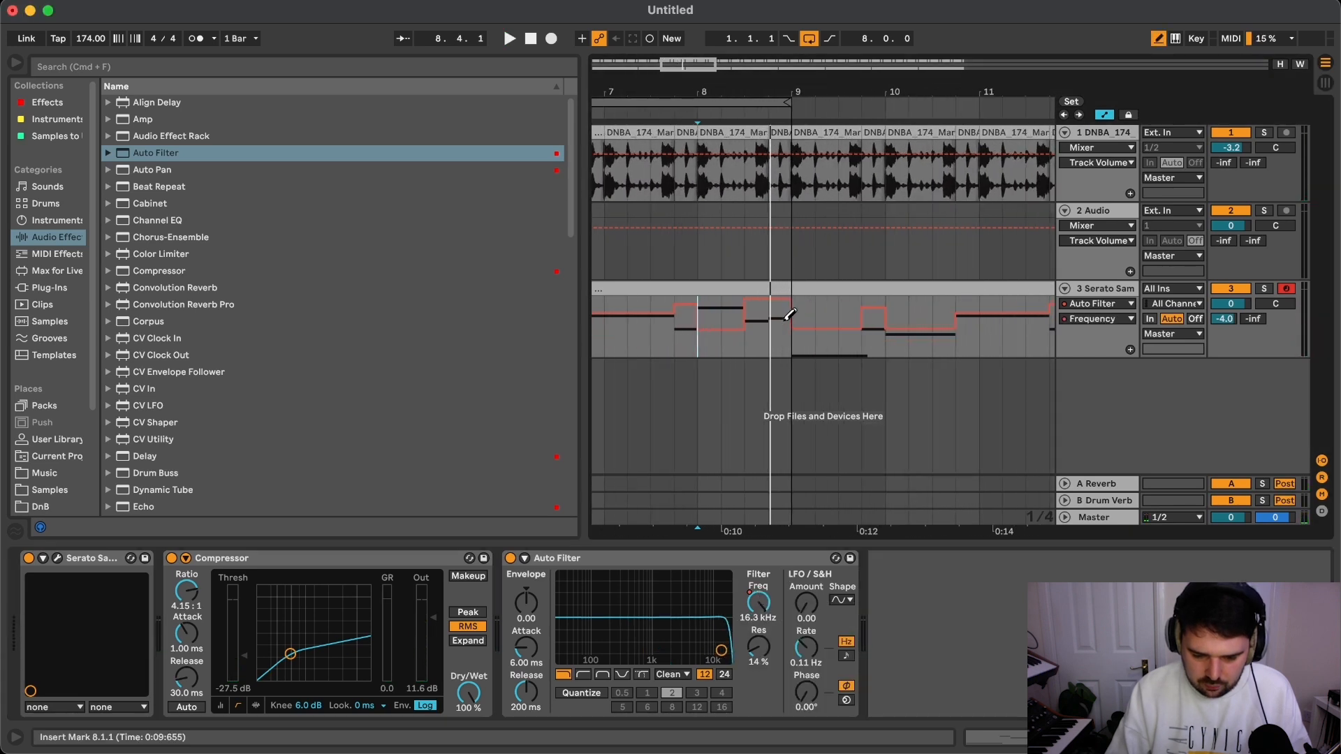
Step: Lower the filter automation over the final D2 note from 8.4.1 to 9.1.1 during playback
{"action": "left_click", "coordinate": [748, 334]}
{"action": "key", "text": "space"}
{"action": "scroll", "coordinate": [762, 351], "scroll_direction": "down", "scroll_amount": 1}
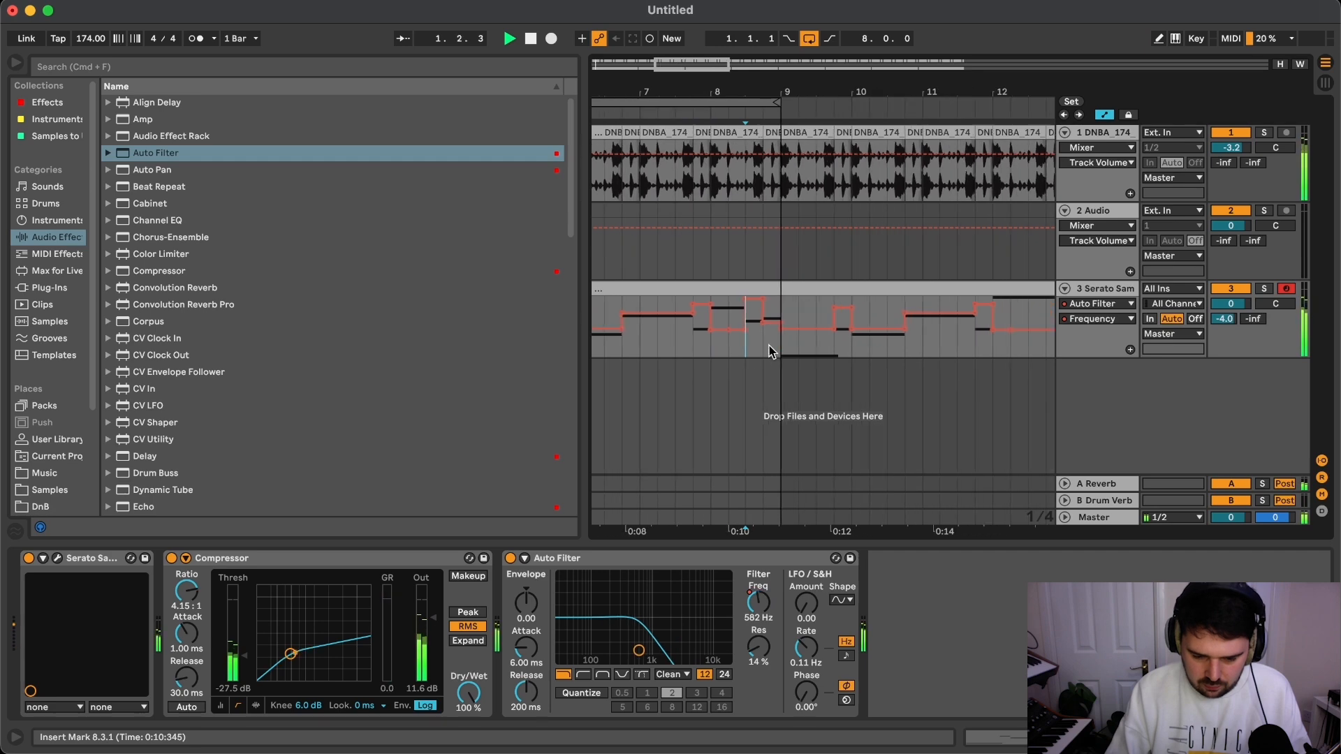
{"action": "key", "text": "b"}
{"action": "scroll", "coordinate": [749, 349], "scroll_direction": "down", "scroll_amount": 5}
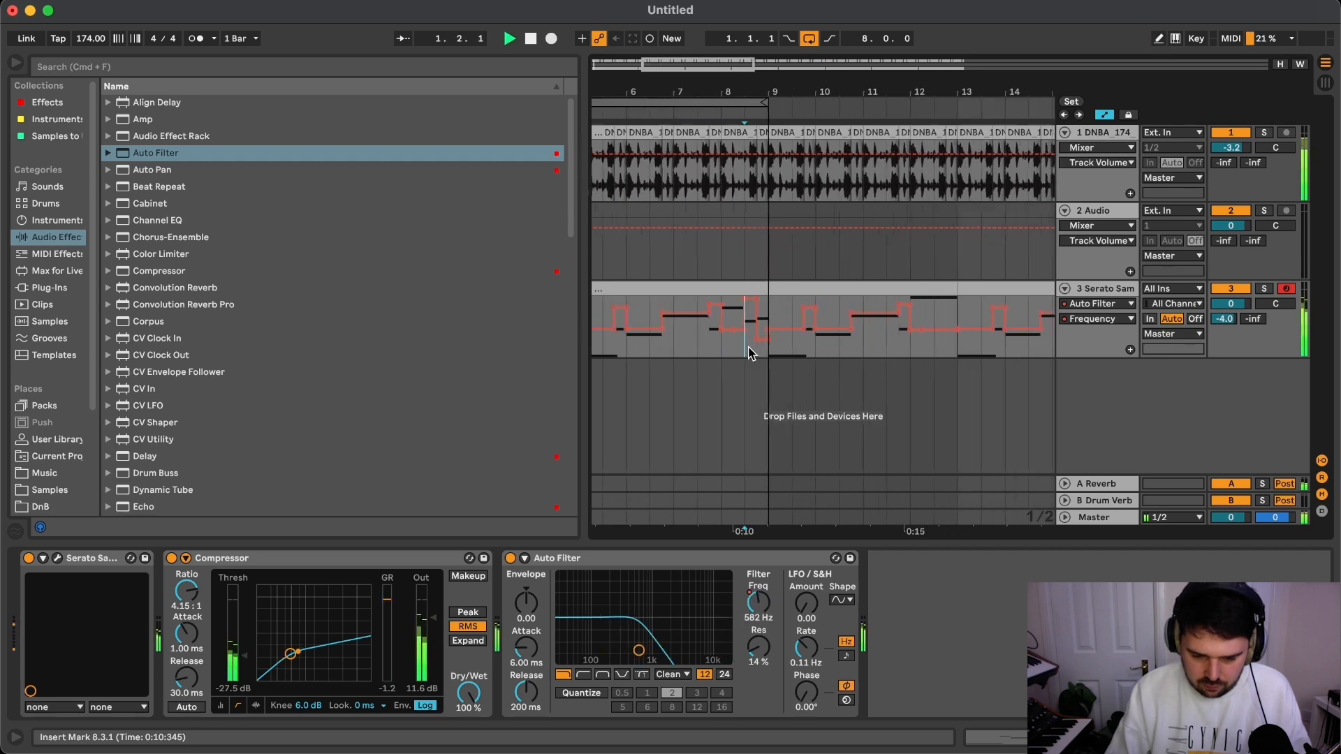
Step: Raise the Serato Sample track's Reverb send to -2.0 dB and hide the automation lanes
{"action": "scroll", "coordinate": [750, 353], "scroll_direction": "down", "scroll_amount": 3}
{"action": "left_click_drag", "start_coordinate": [718, 350], "coordinate": [578, 344]}
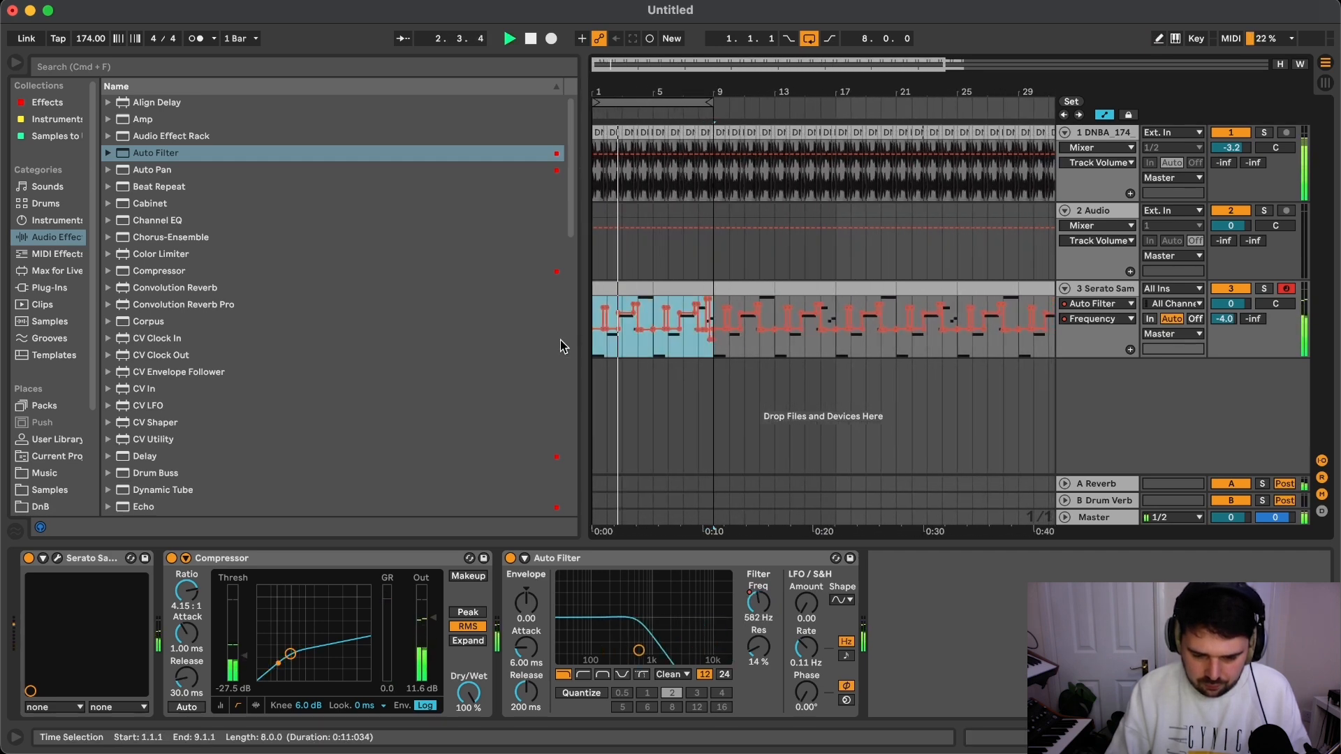
{"action": "left_click", "coordinate": [1219, 318]}
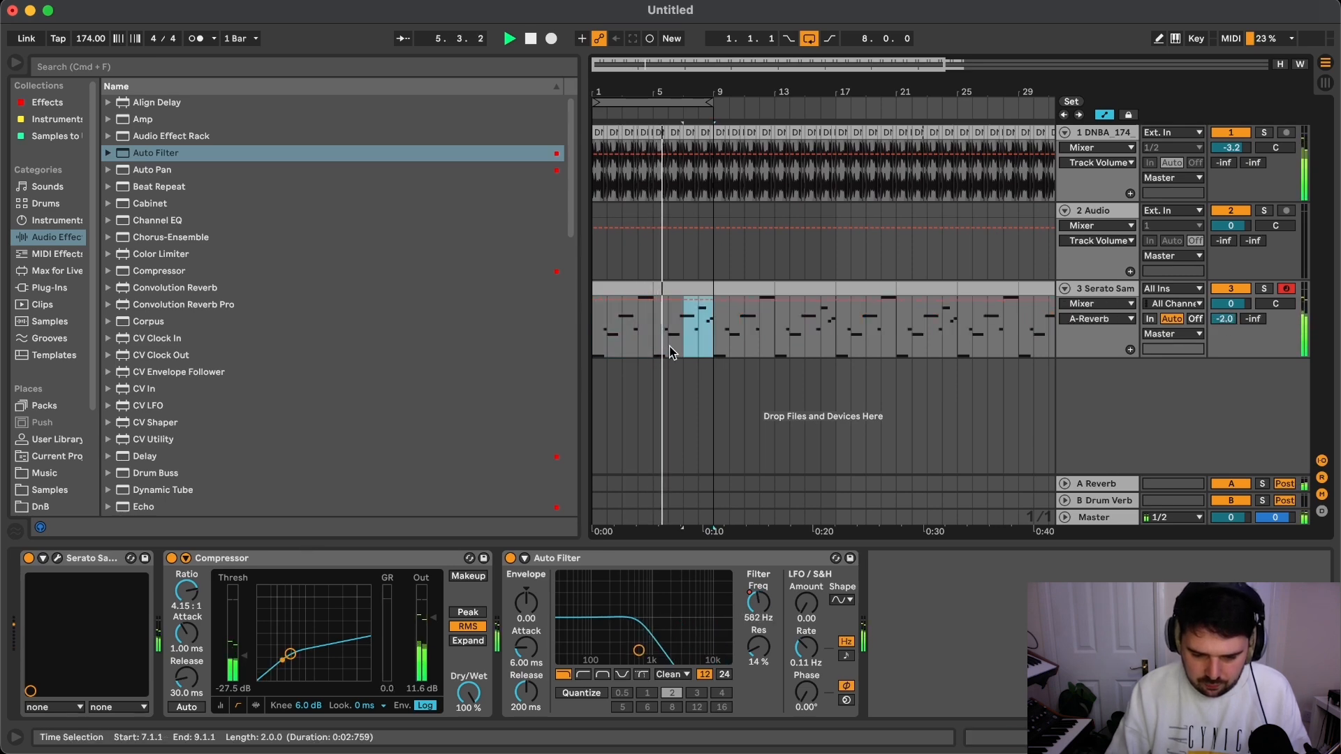
{"action": "key", "text": "a"}
{"action": "left_click", "coordinate": [1118, 325]}
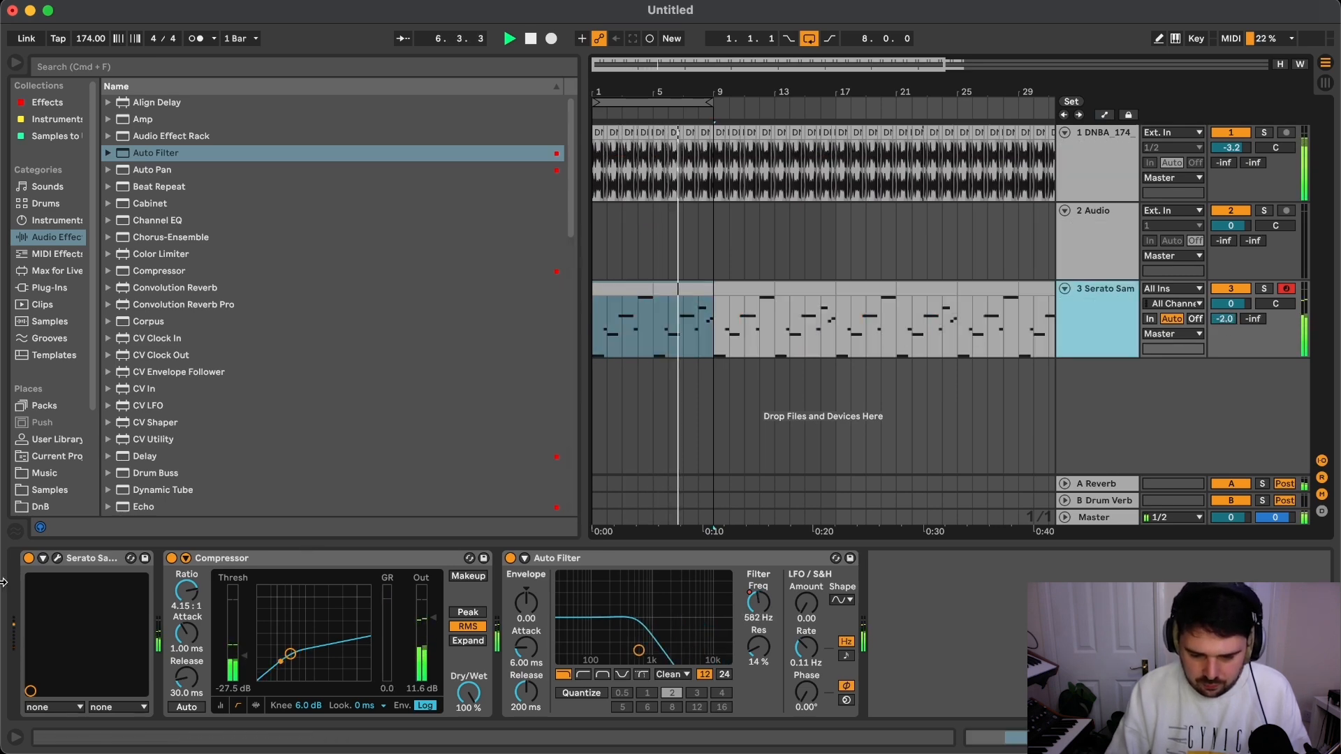
Step: Check the sliced sample in the Serato Sample window and play the arrangement from the first clip
{"action": "left_click", "coordinate": [56, 558]}
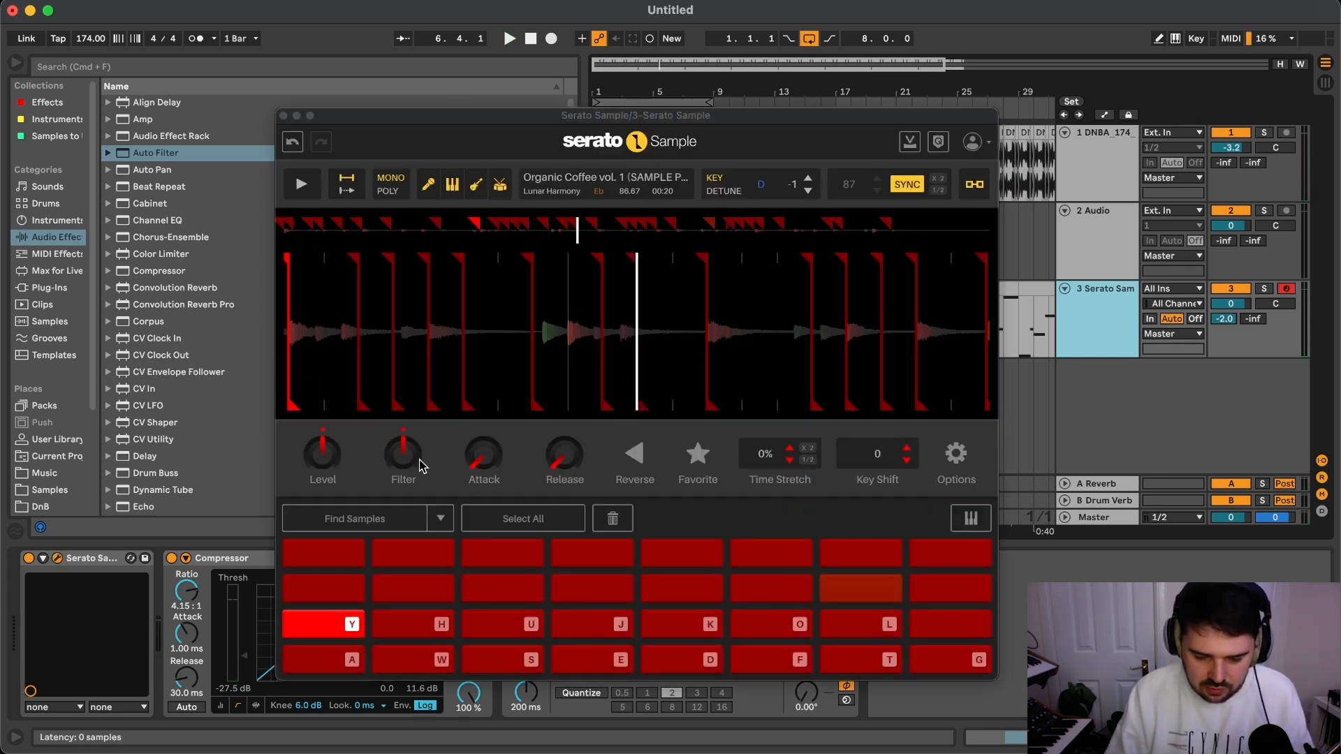
{"action": "left_click", "coordinate": [283, 116]}
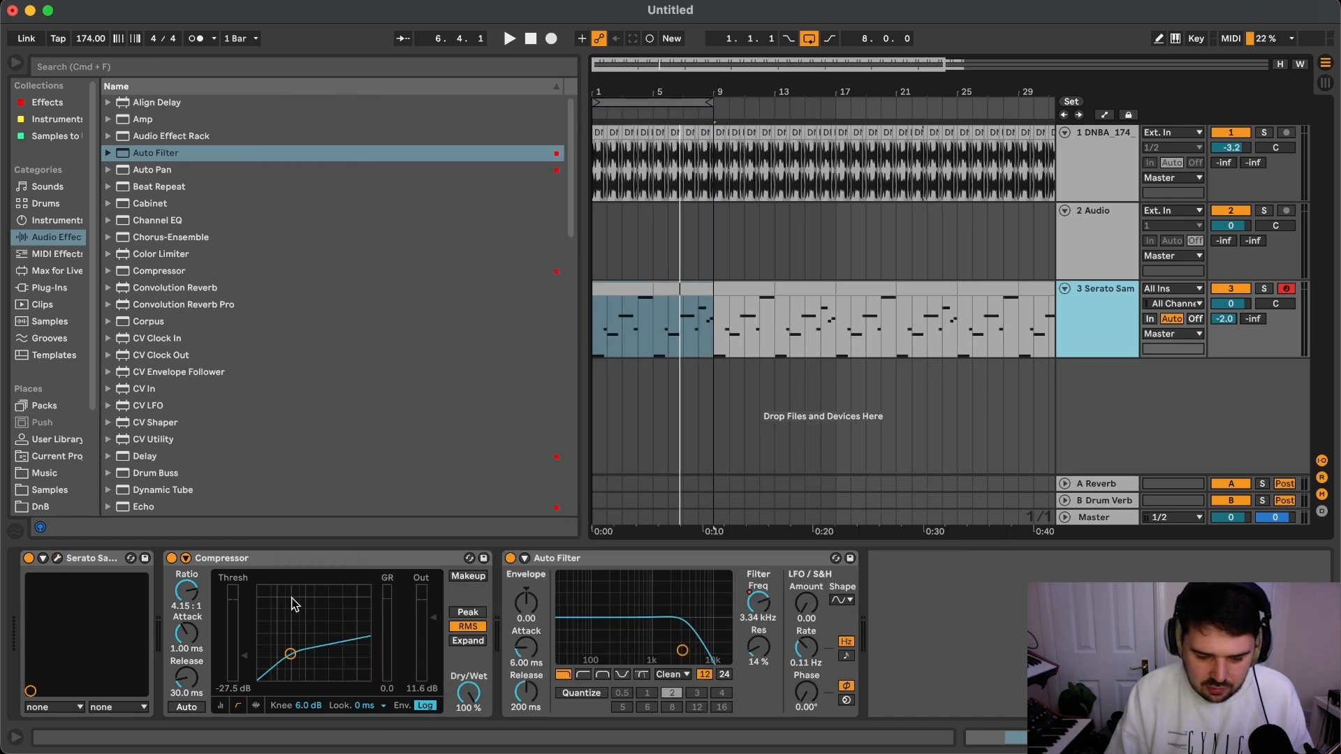
{"action": "left_click", "coordinate": [620, 287]}
{"action": "key", "text": "space"}
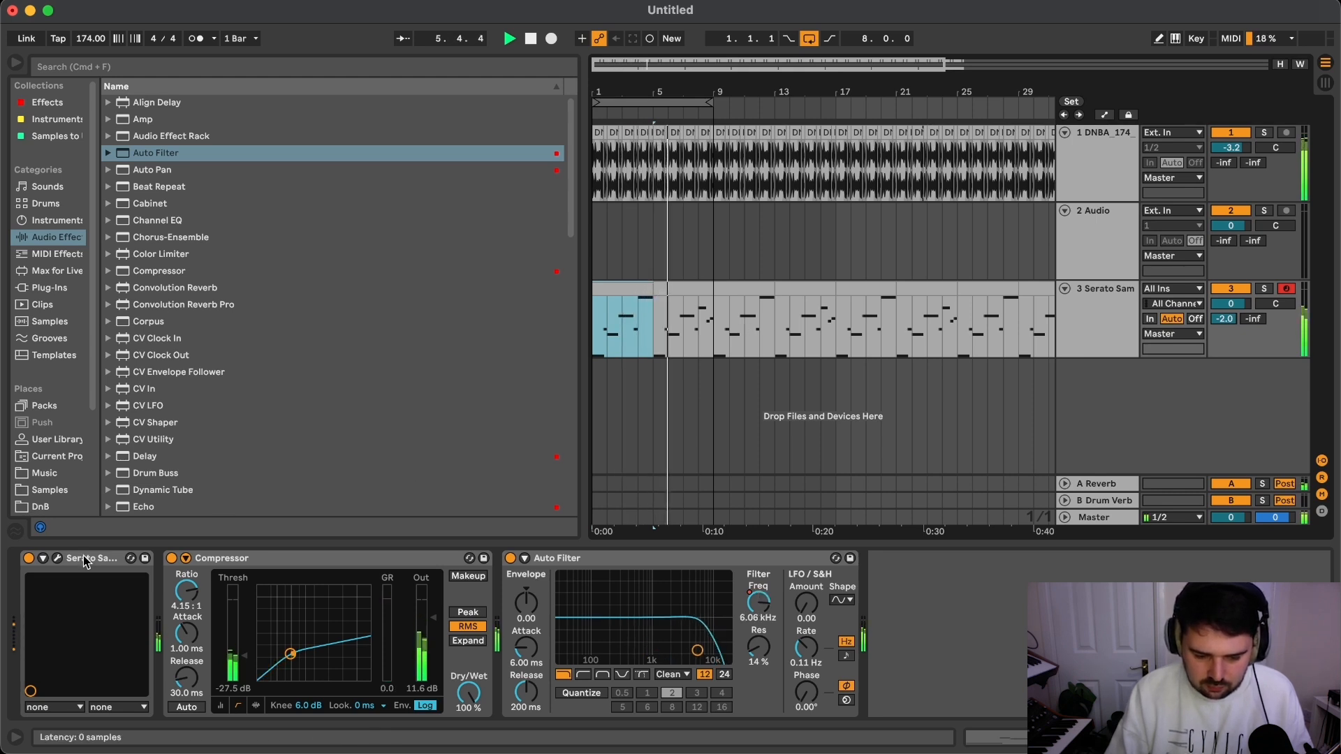
Step: Lower the sample's key in Serato Sample to C# (-2) during playback and close the plugin window
{"action": "left_click", "coordinate": [57, 559]}
{"action": "left_click", "coordinate": [808, 190]}
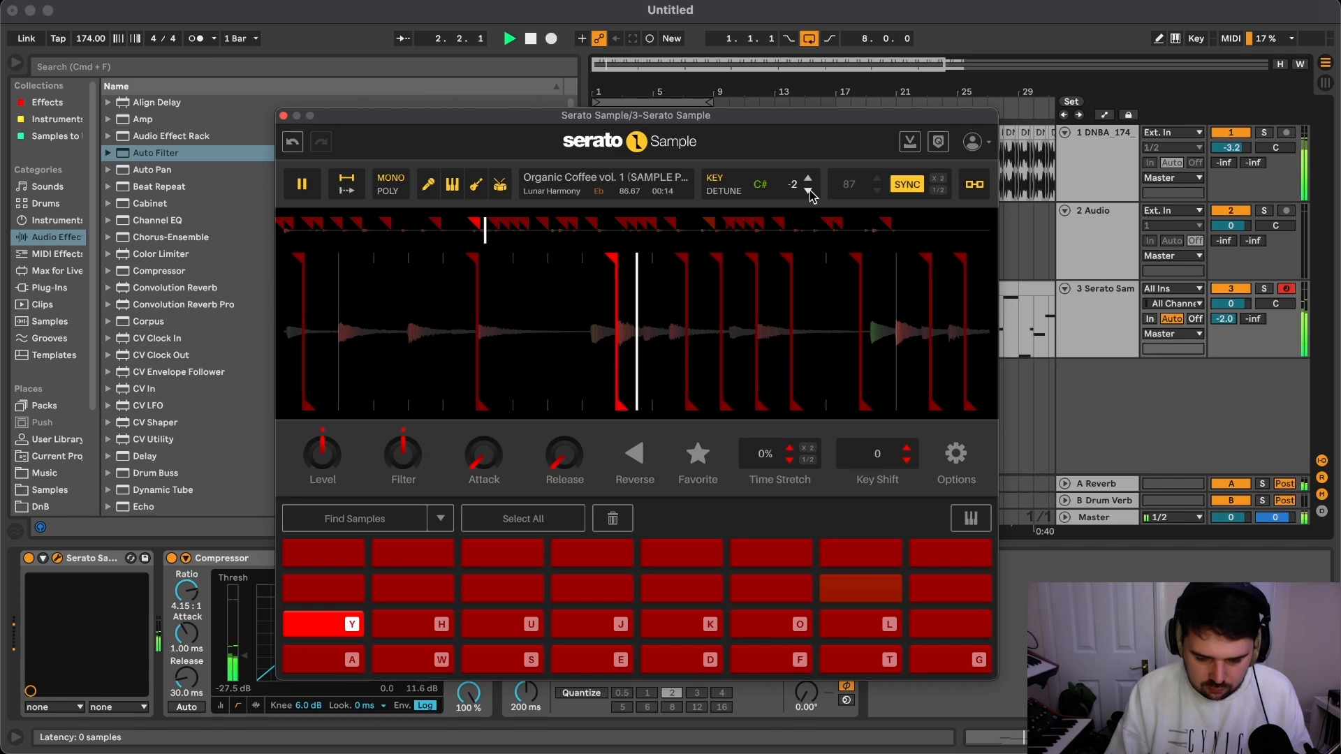
{"action": "left_click", "coordinate": [284, 116]}
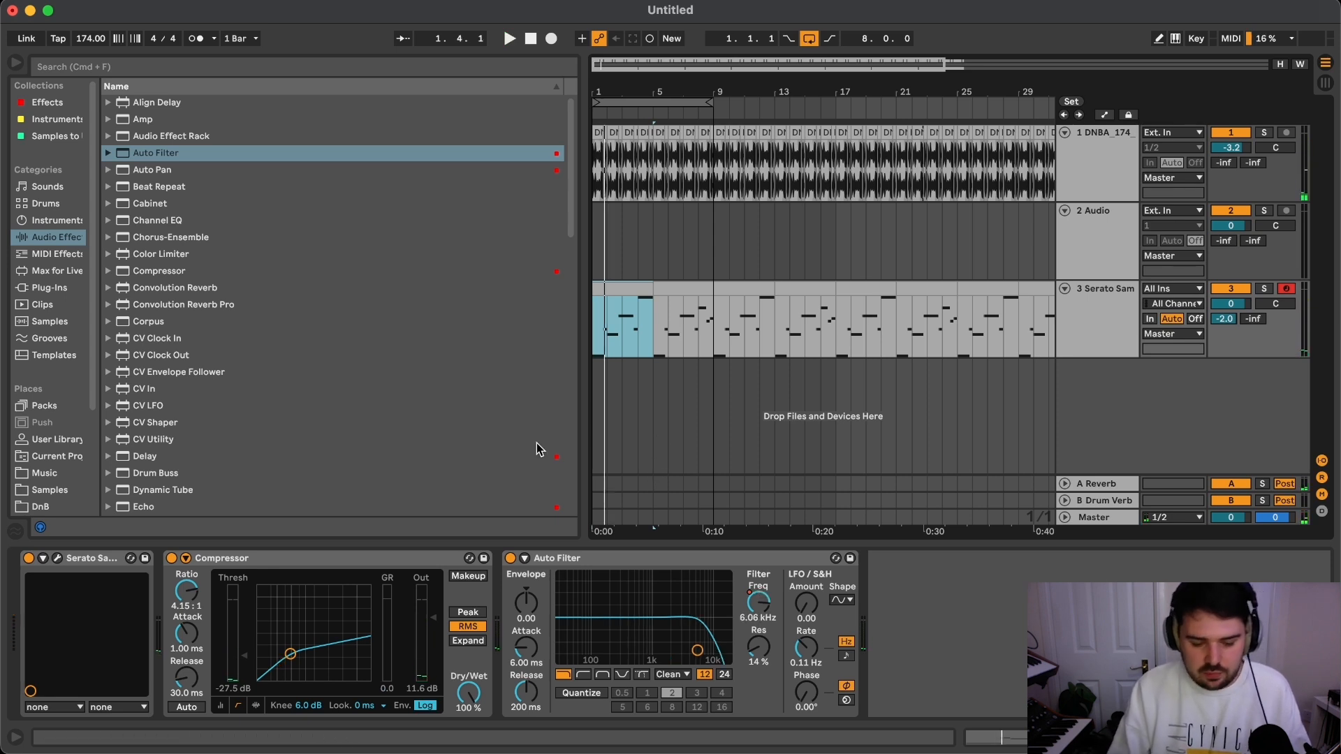
{"action": "left_click", "coordinate": [60, 560]}
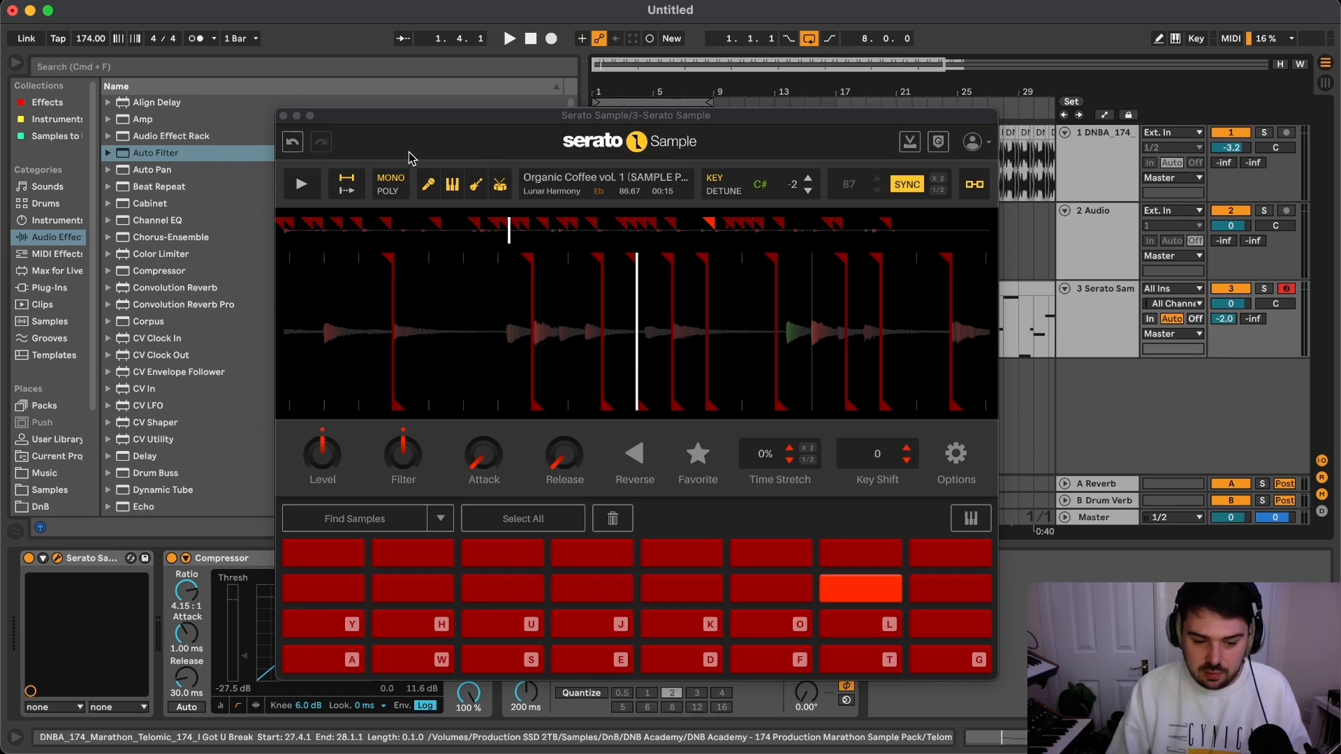
{"action": "left_click", "coordinate": [284, 116]}
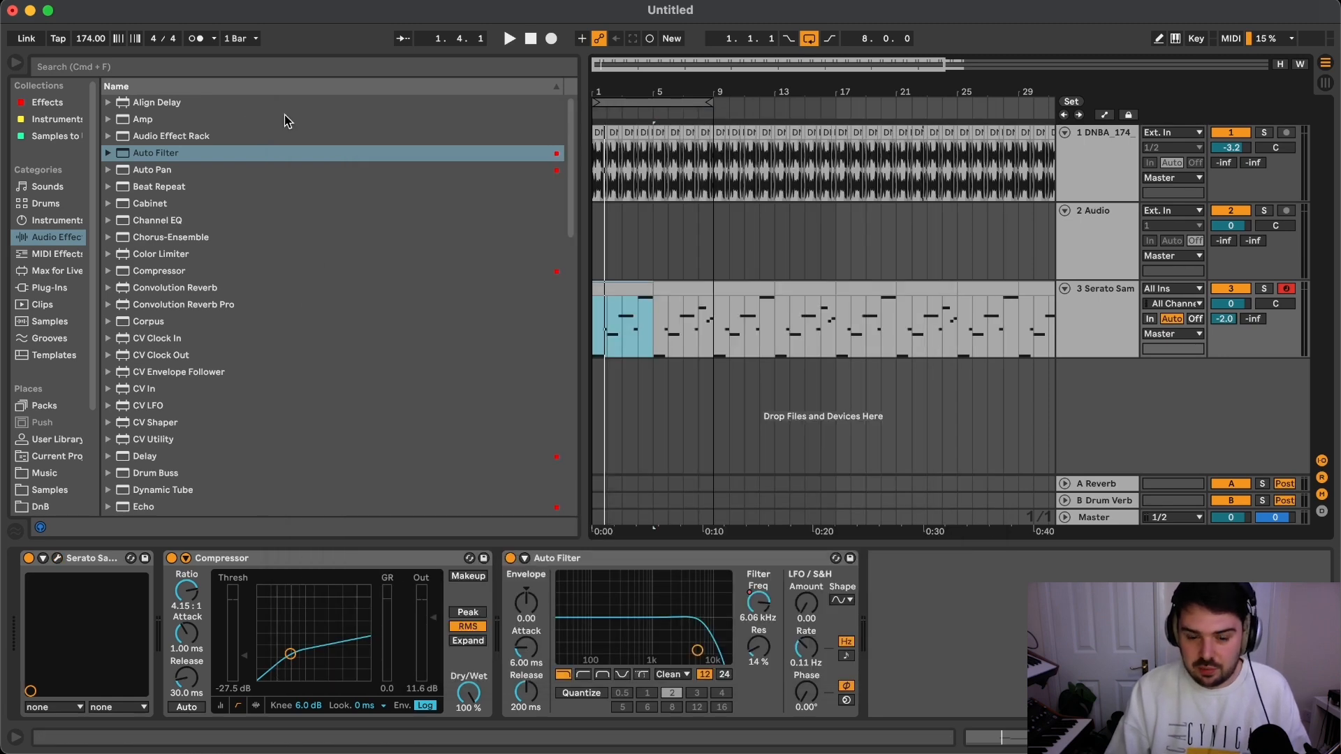
Step: Hide the browser so the arrangement fills the full width of the window
{"action": "scroll", "coordinate": [680, 229], "scroll_direction": "down", "scroll_amount": 3}
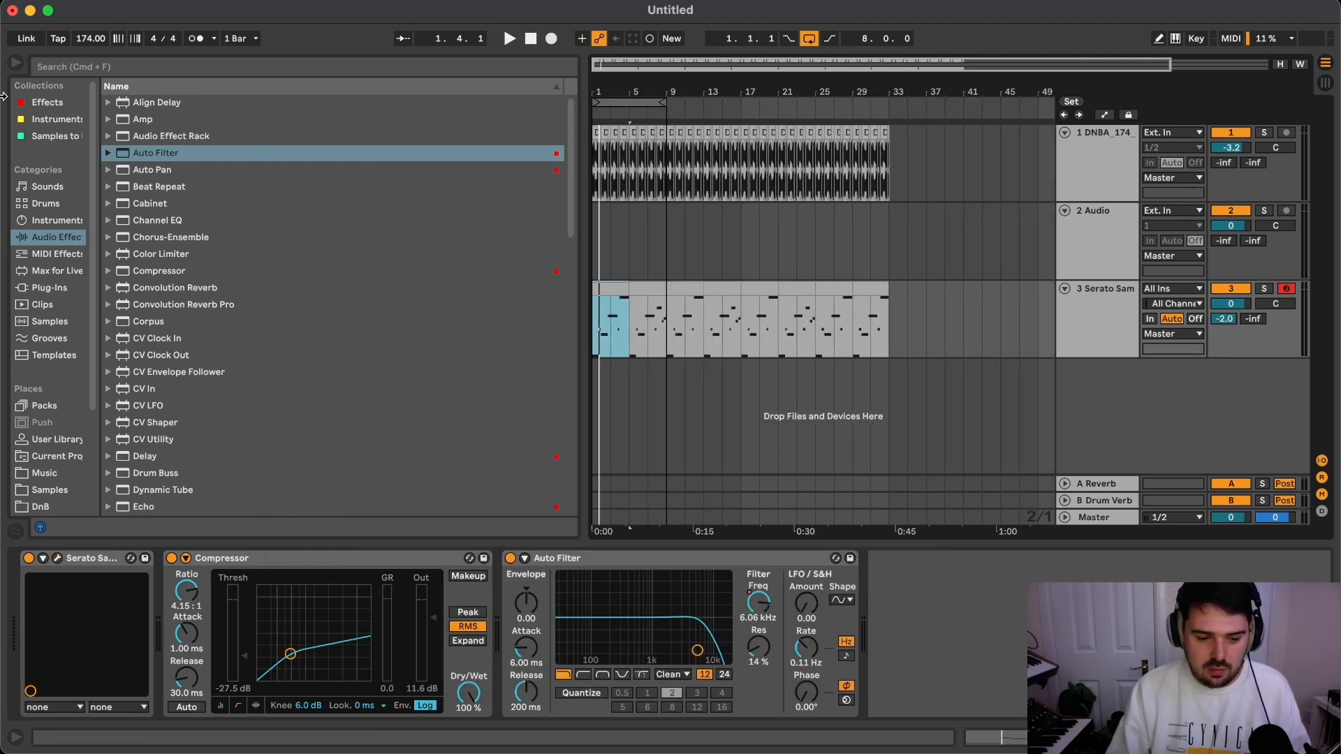
{"action": "left_click", "coordinate": [14, 66]}
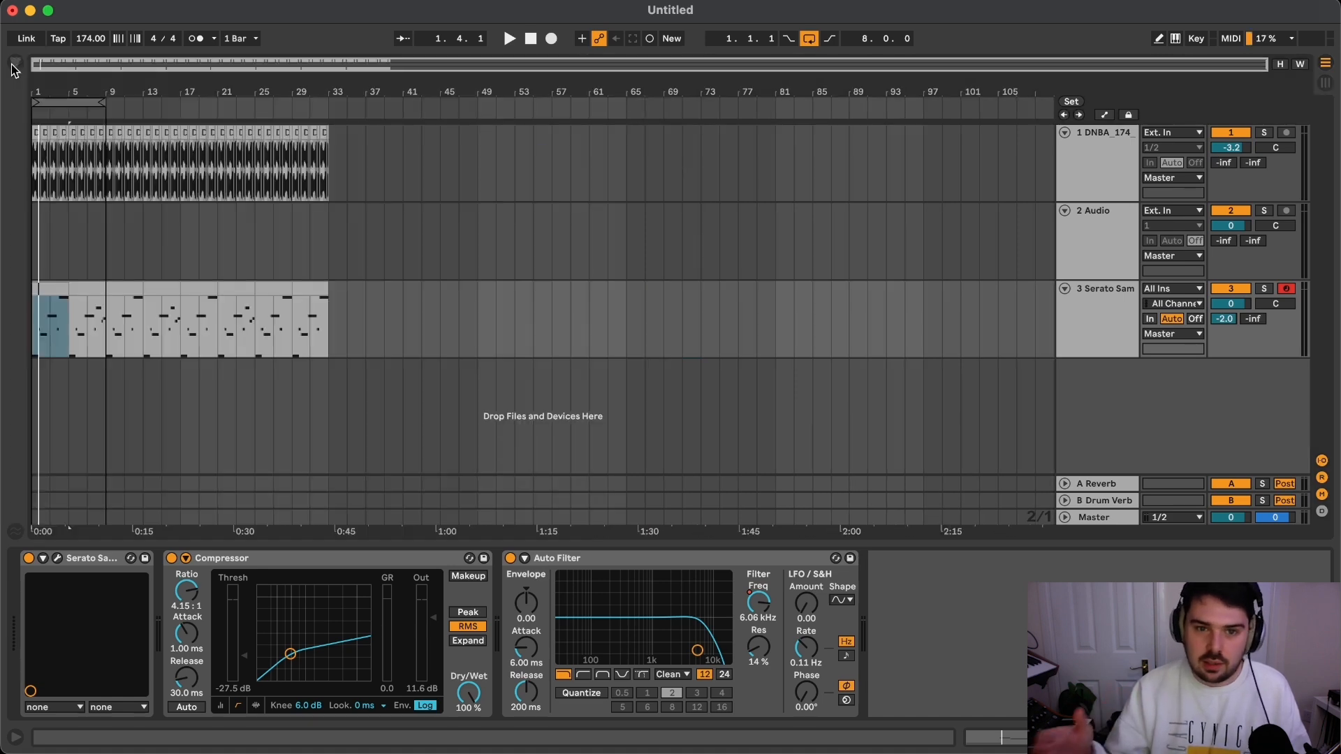
{"action": "scroll", "coordinate": [66, 321], "scroll_direction": "up", "scroll_amount": 6}
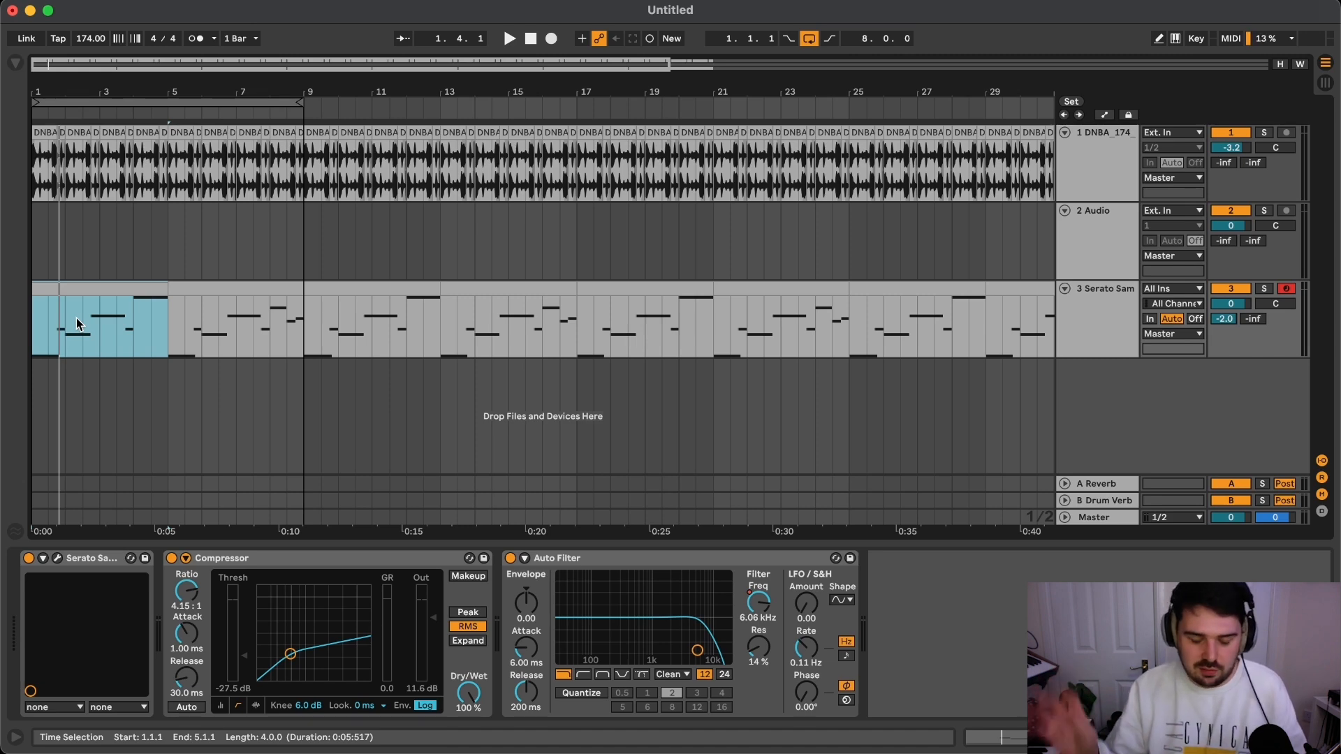
Step: Play the end of the eight-bar loop from 8.1.1 and again from 7.4.1, and place the insert mark at 9.1.1
{"action": "left_click", "coordinate": [309, 331]}
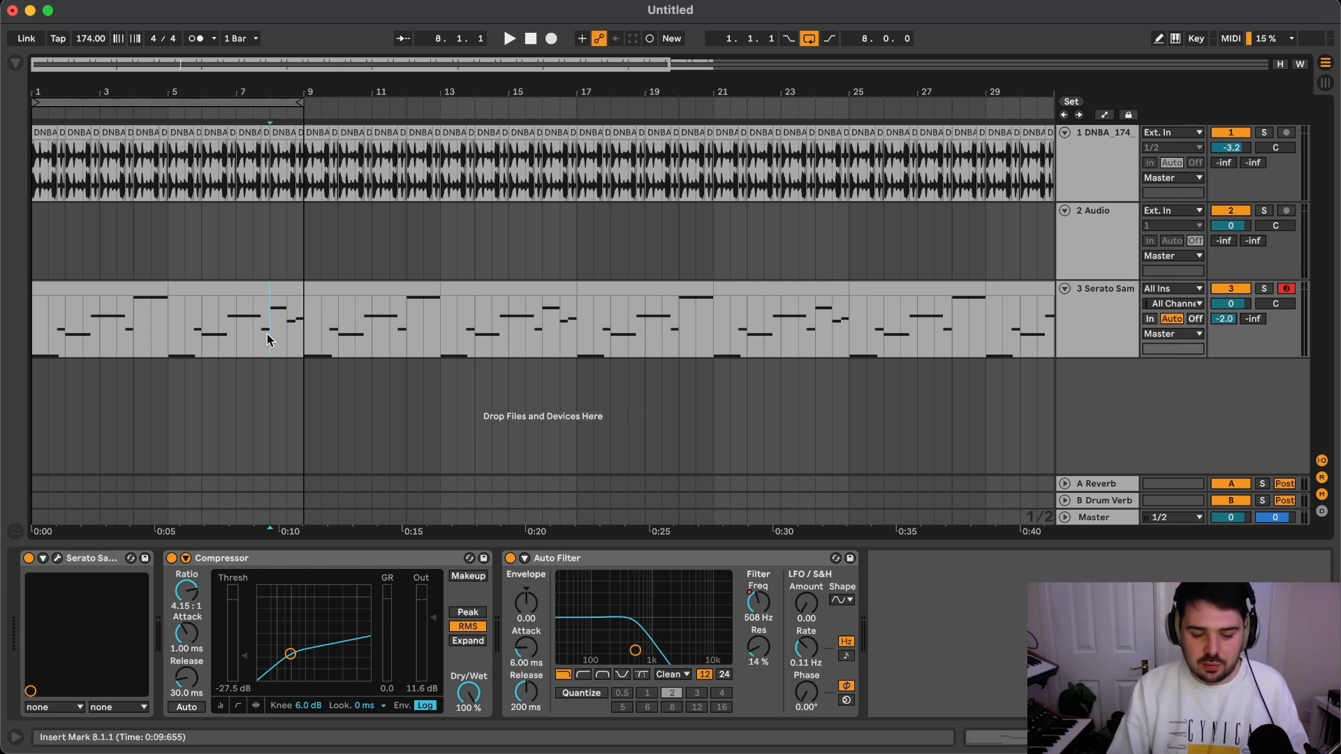
{"action": "key", "text": "space"}
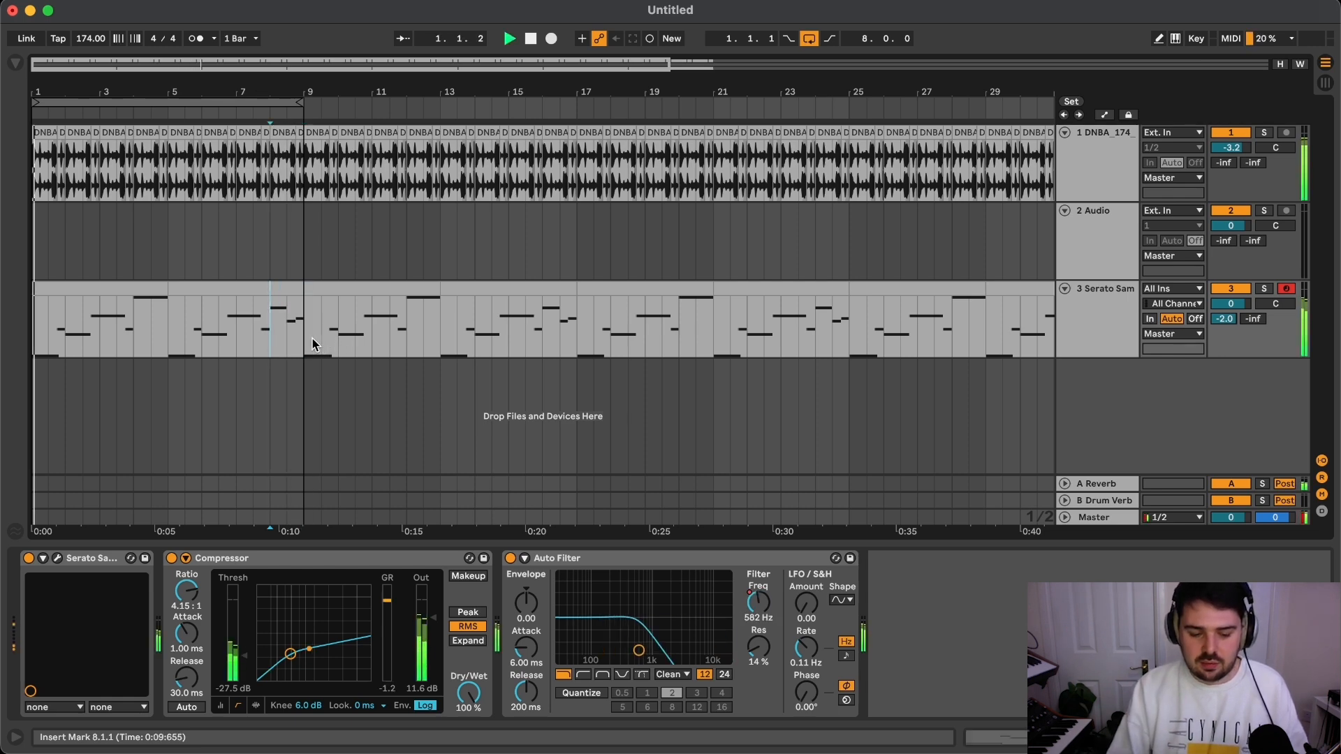
{"action": "left_click", "coordinate": [265, 335]}
{"action": "scroll", "coordinate": [264, 334], "scroll_direction": "up", "scroll_amount": 5}
{"action": "key", "text": "space"}
{"action": "key", "text": "space"}
{"action": "key", "text": "space"}
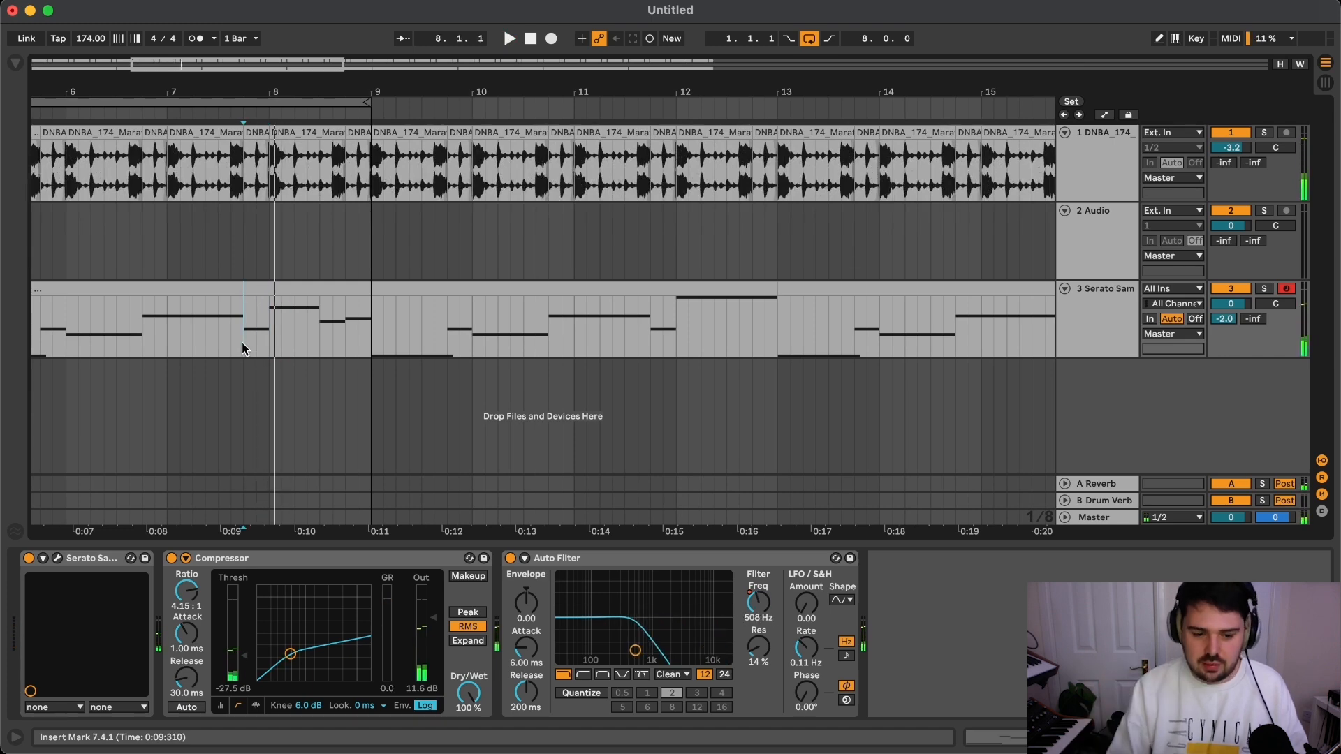
{"action": "scroll", "coordinate": [244, 347], "scroll_direction": "down", "scroll_amount": 5}
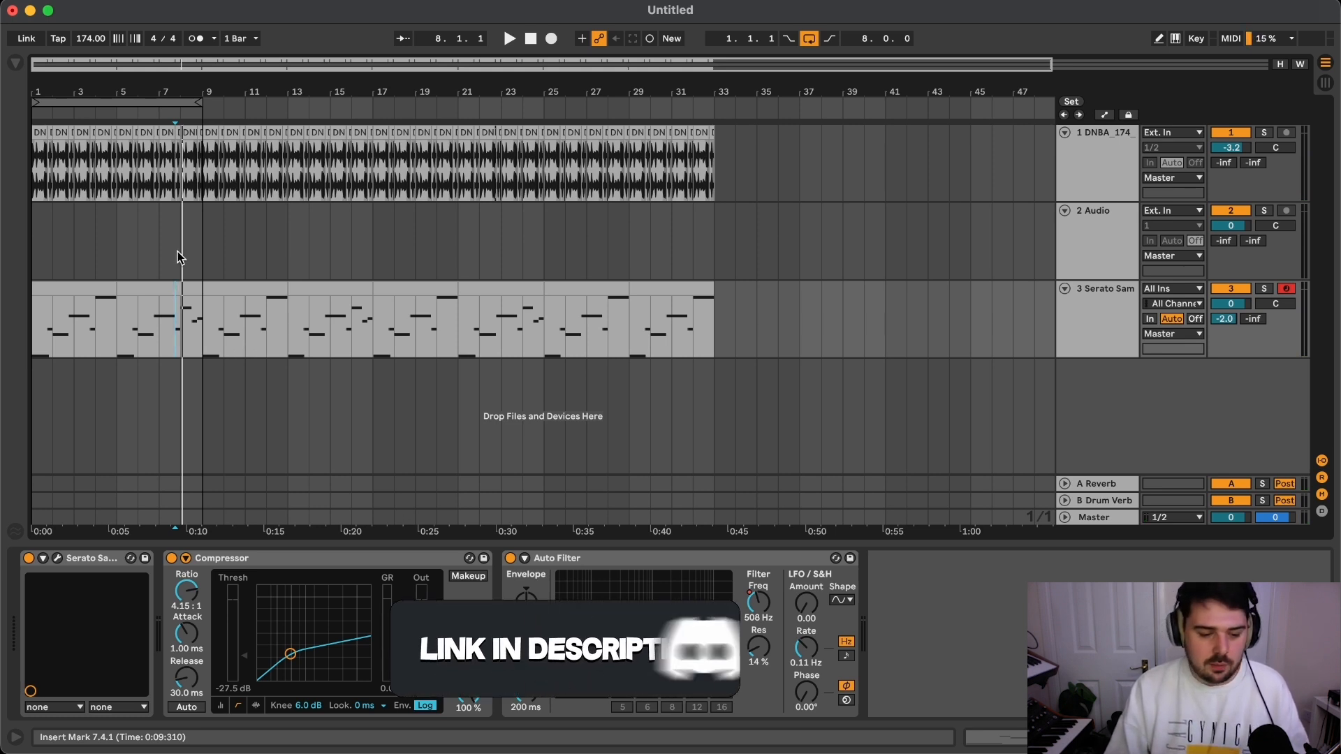
{"action": "left_click", "coordinate": [199, 308]}
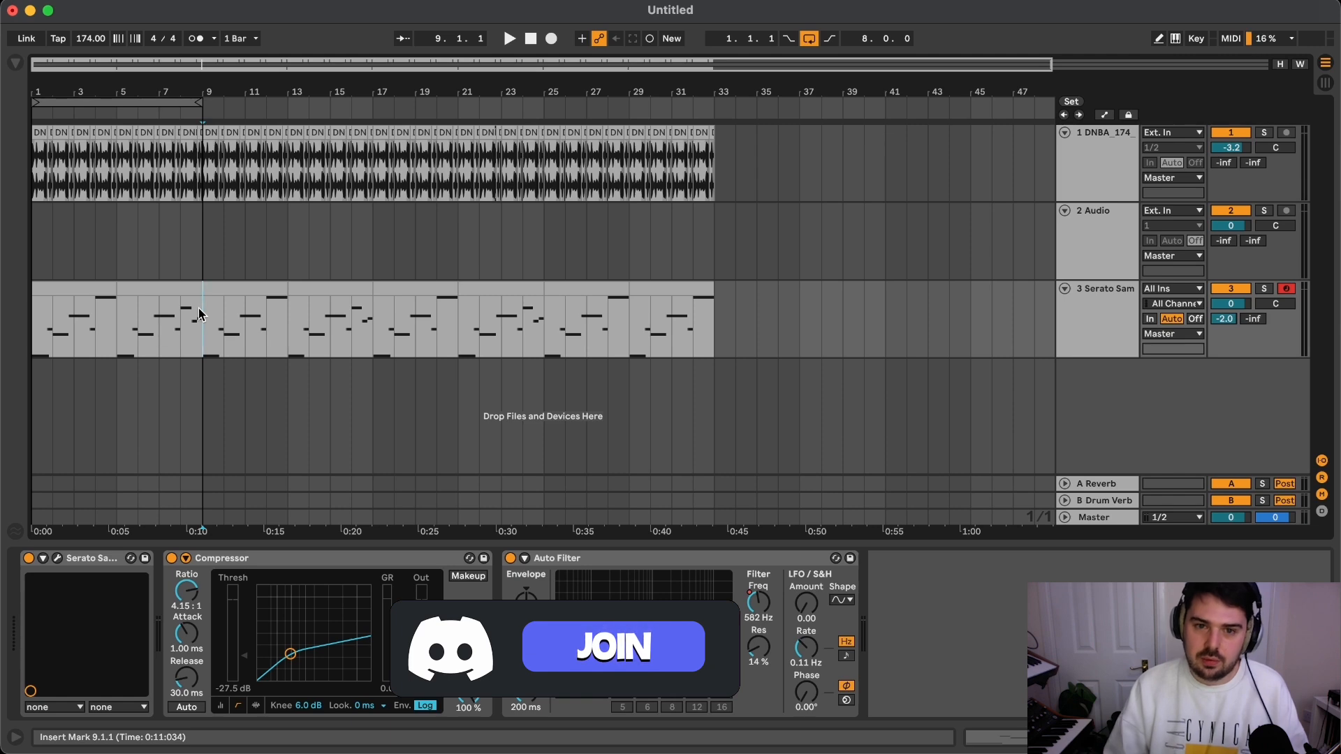